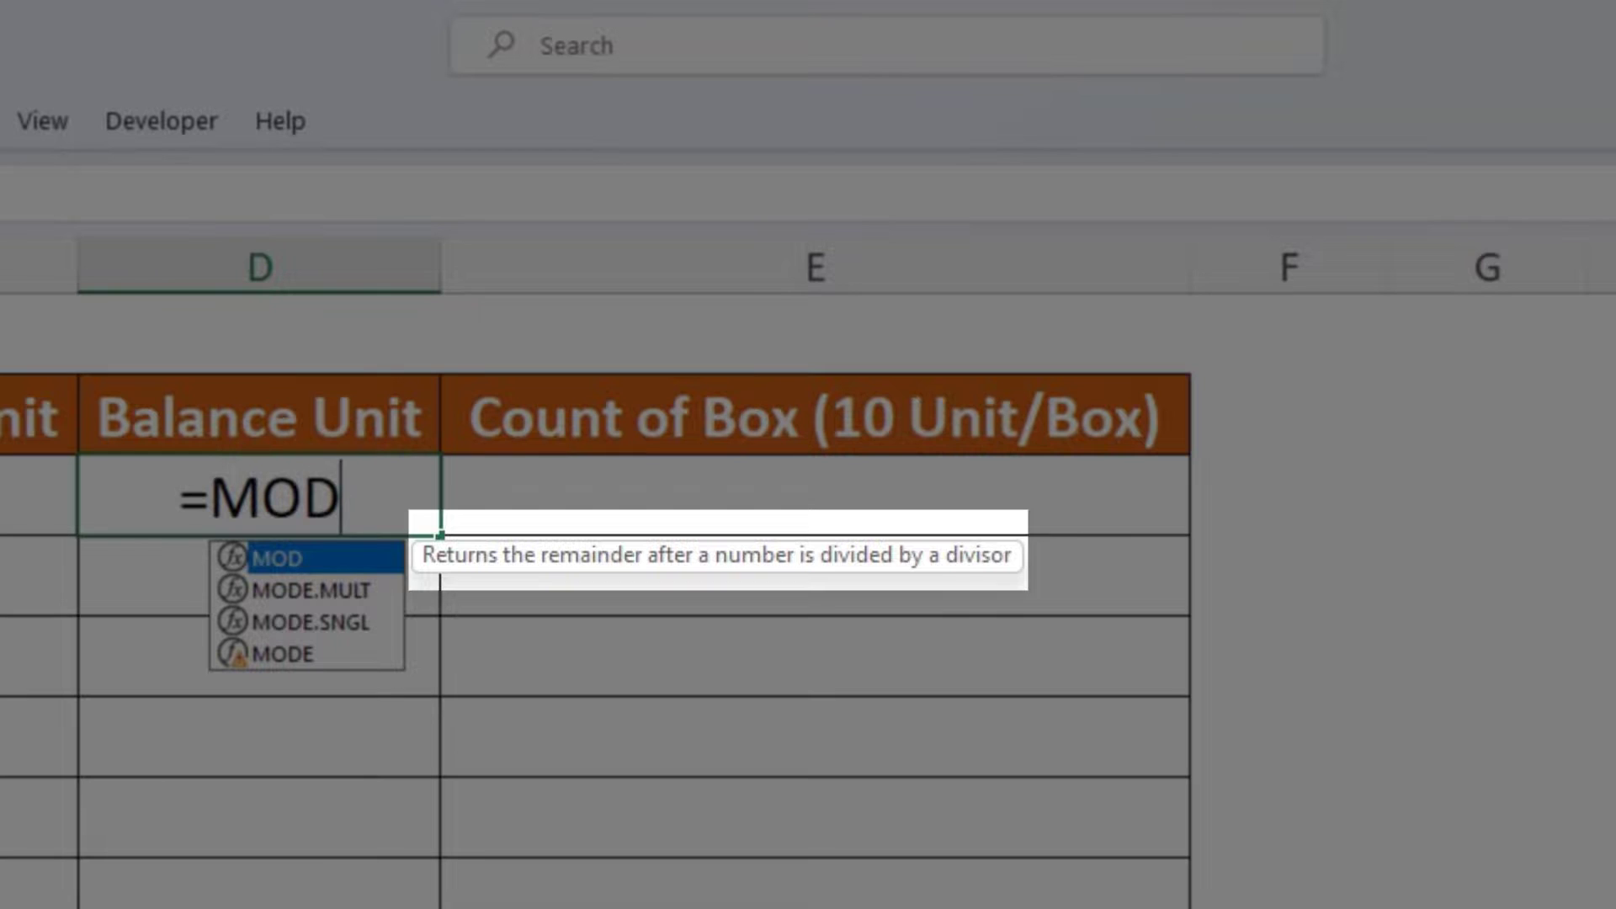
# - Complete the MOD formula in D3 with number C3 and divisor 10, and copy it down the Balance Unit column through D9
pyautogui.write('(')
pyautogui.hotkey('ctrl', 'a')
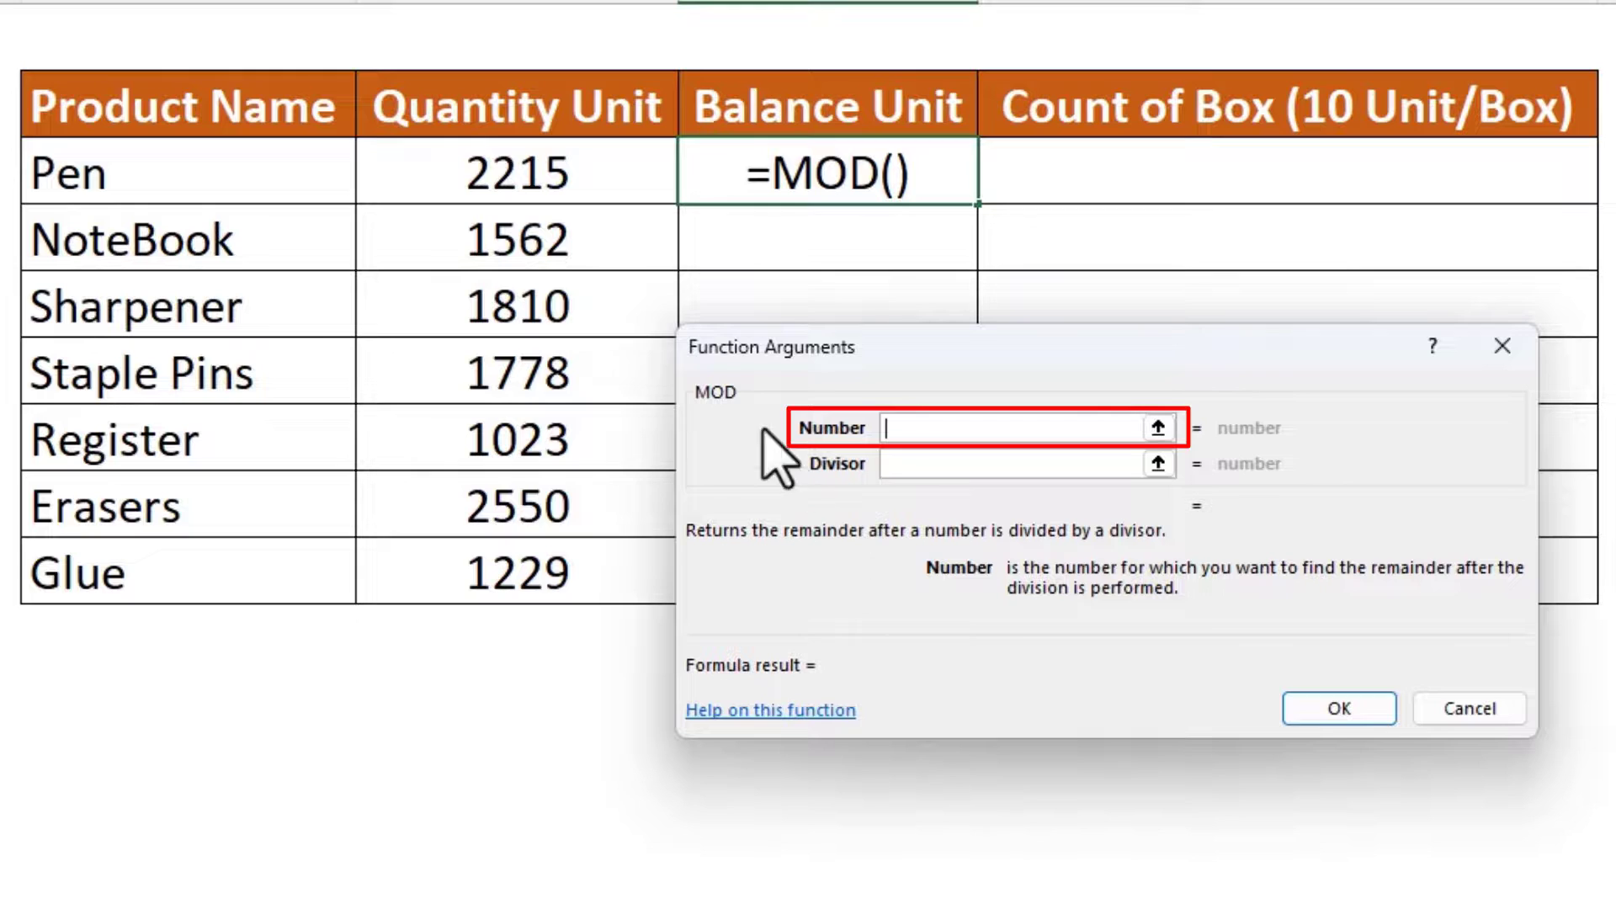
pyautogui.click(522, 168)
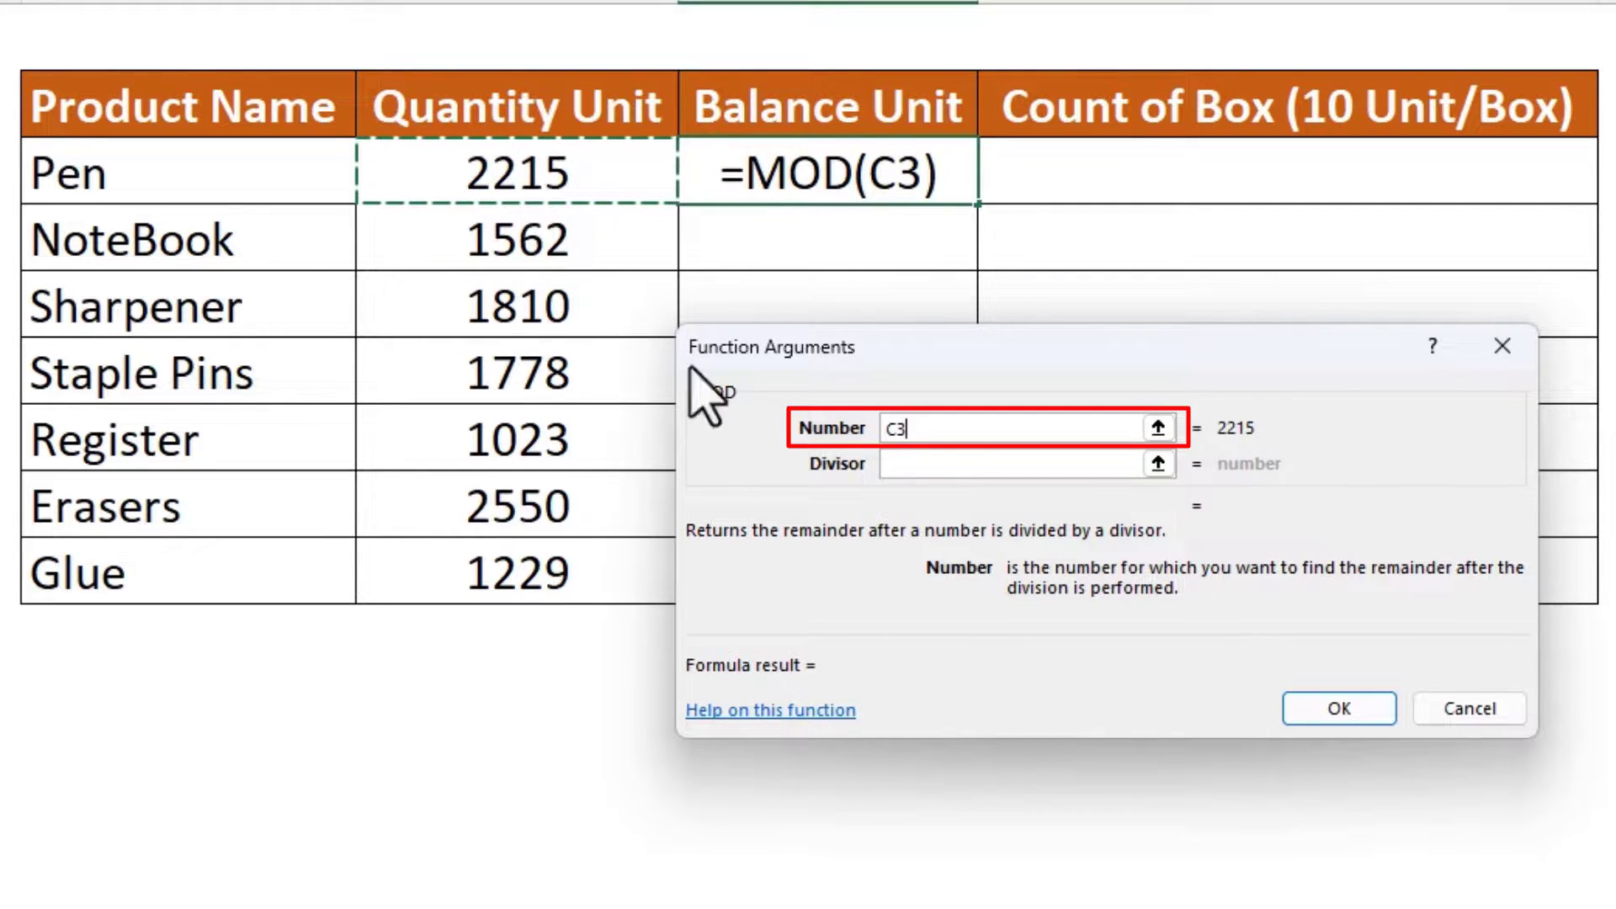
pyautogui.click(922, 464)
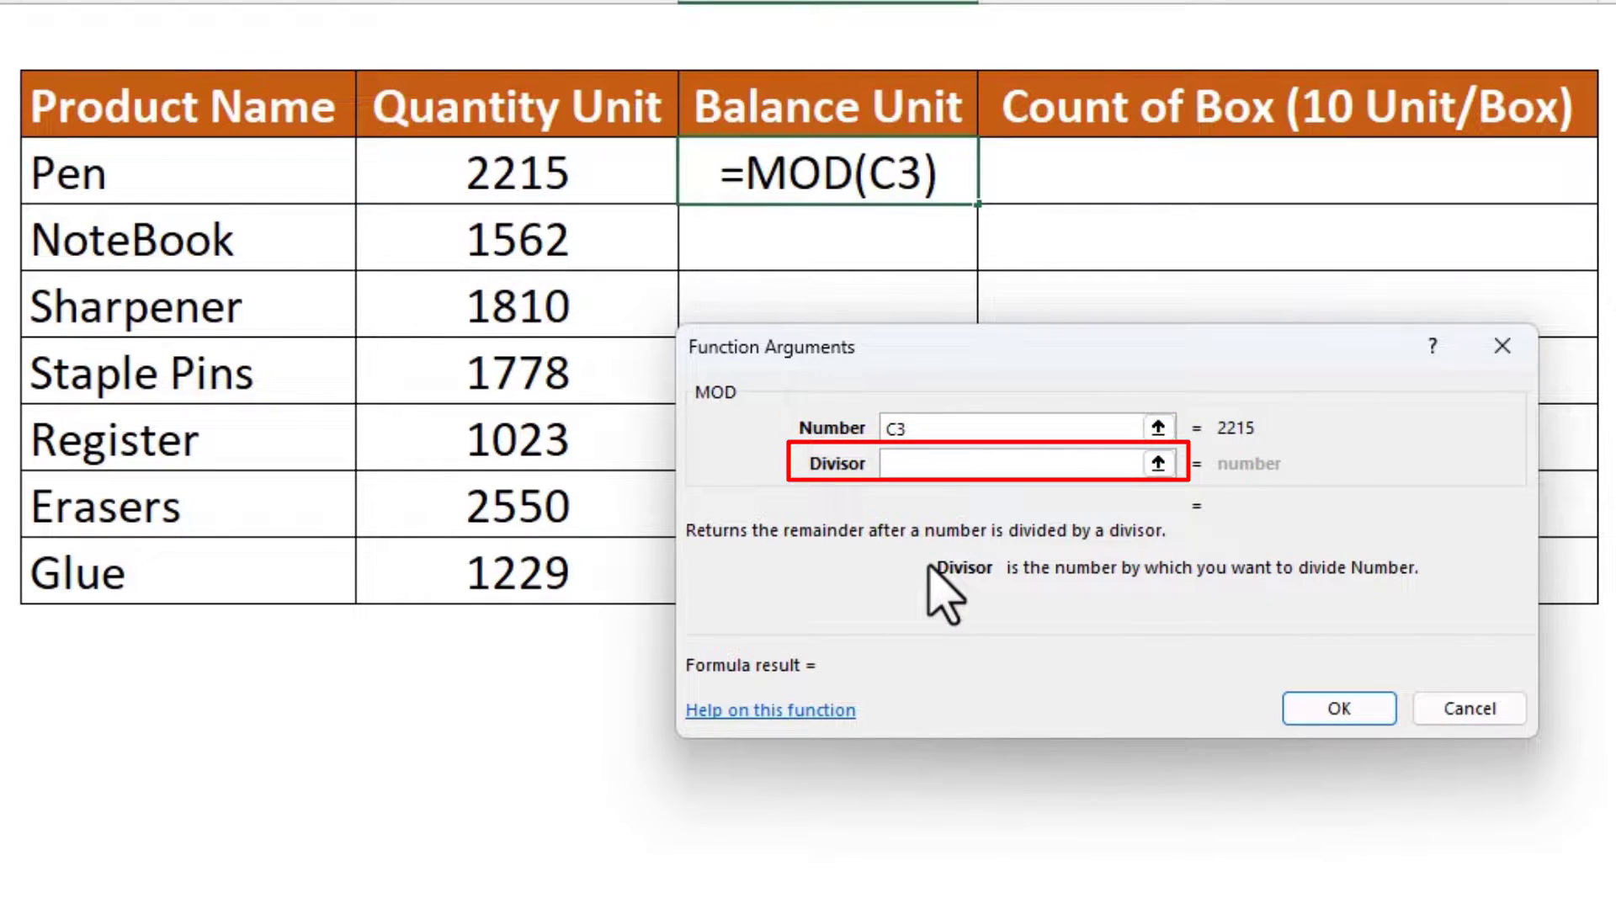
pyautogui.write('10')
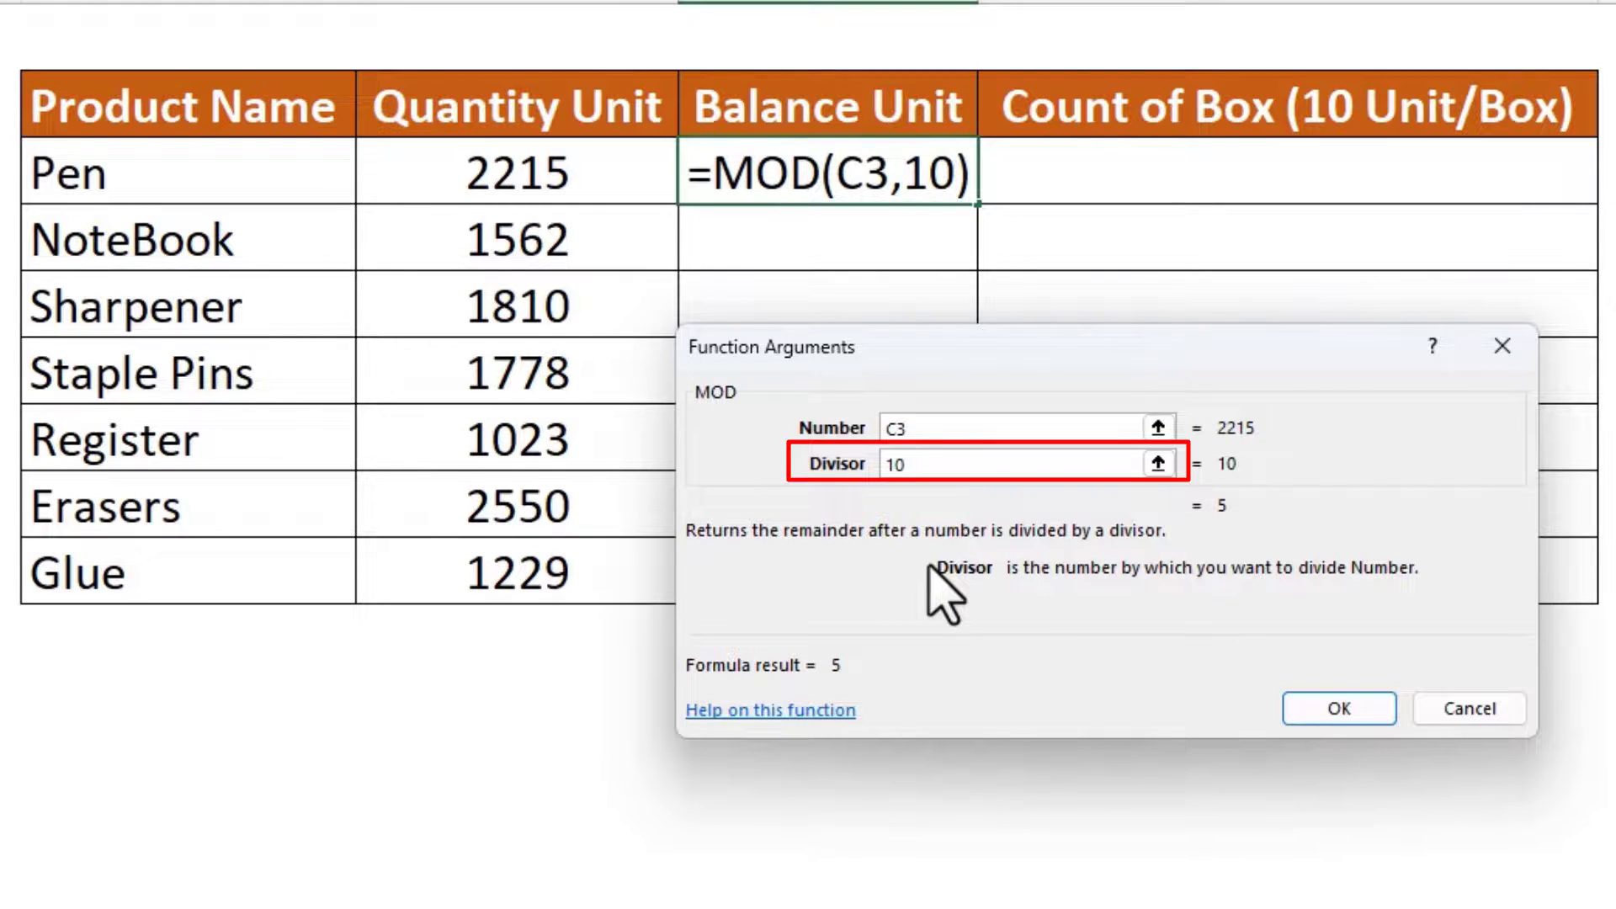
pyautogui.click(1330, 711)
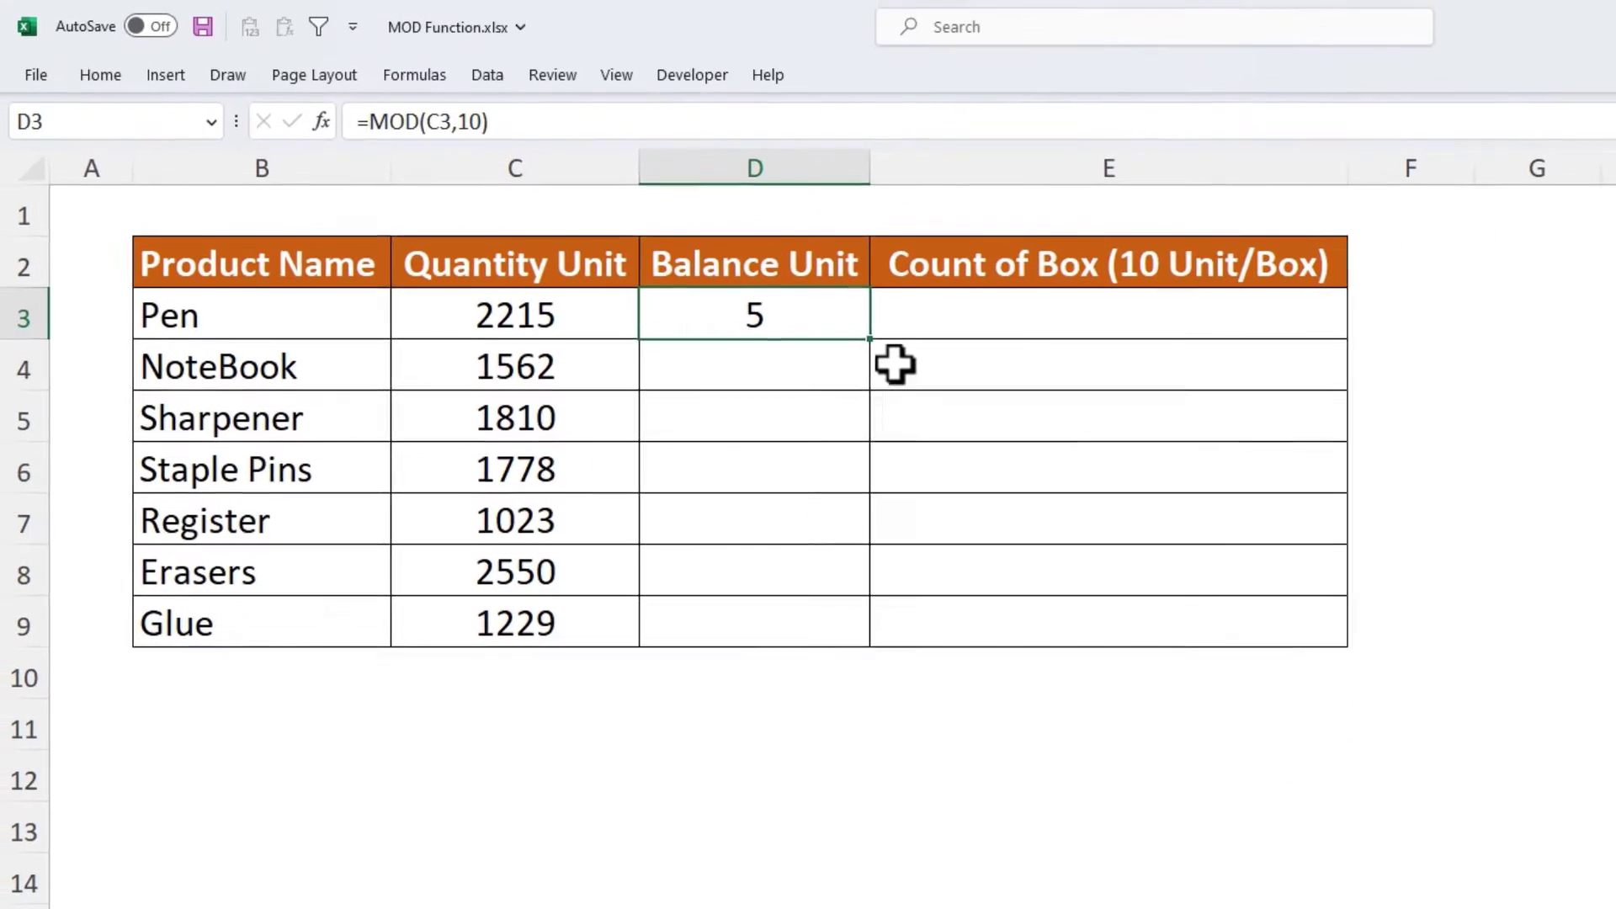
pyautogui.doubleClick(871, 340)
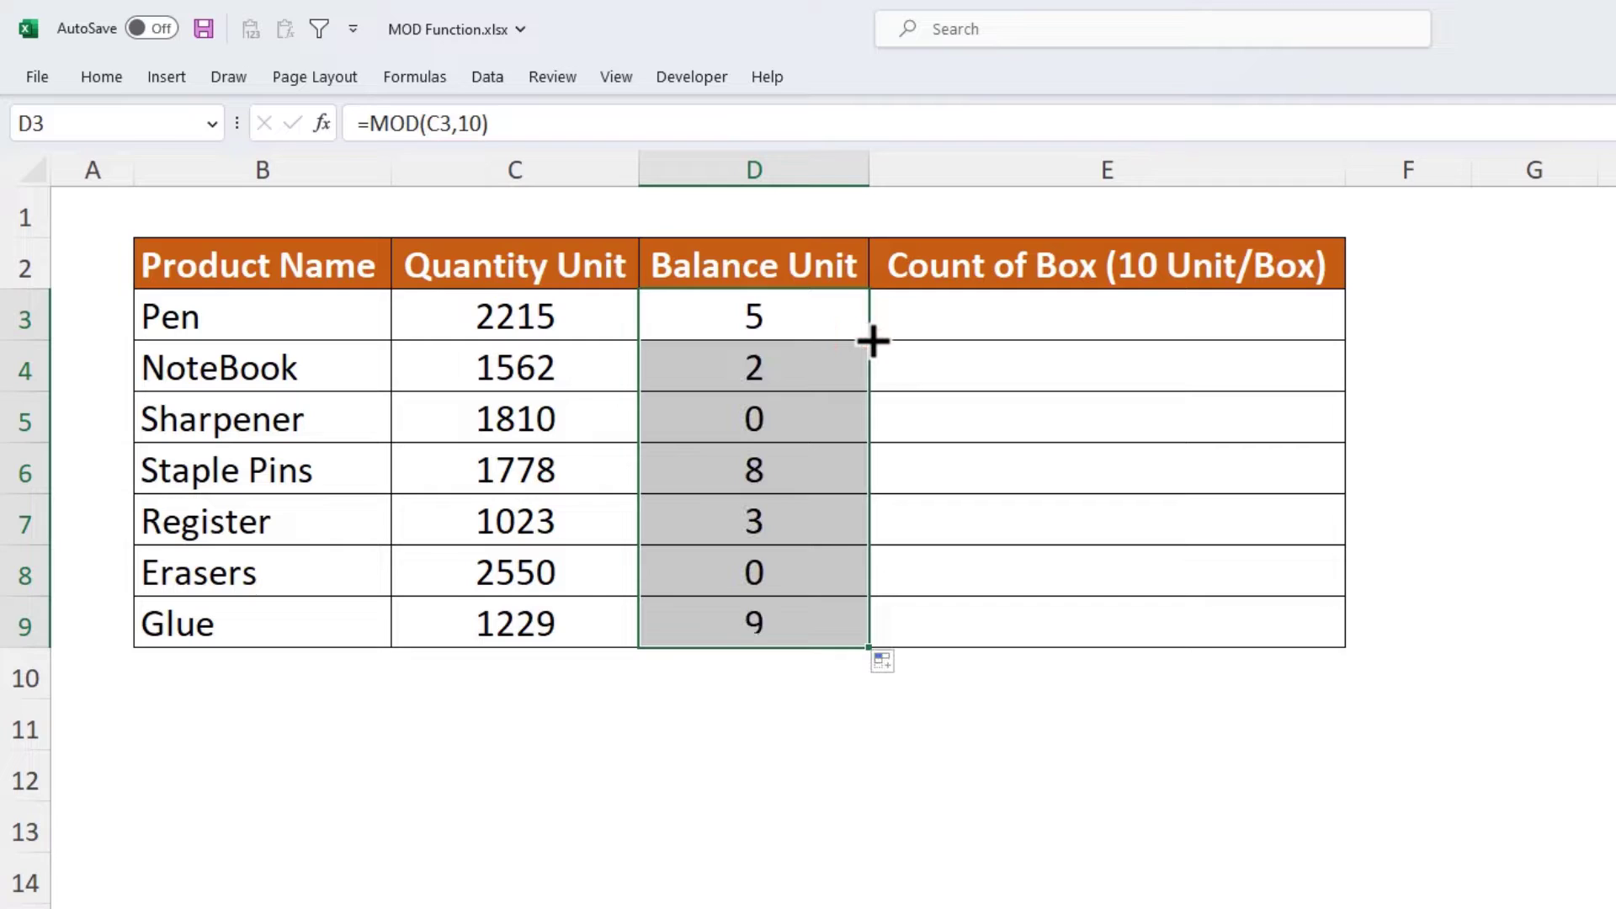
# - Inspect the MOD formula in D3 and its reference to the Pen quantity
pyautogui.click(831, 322)
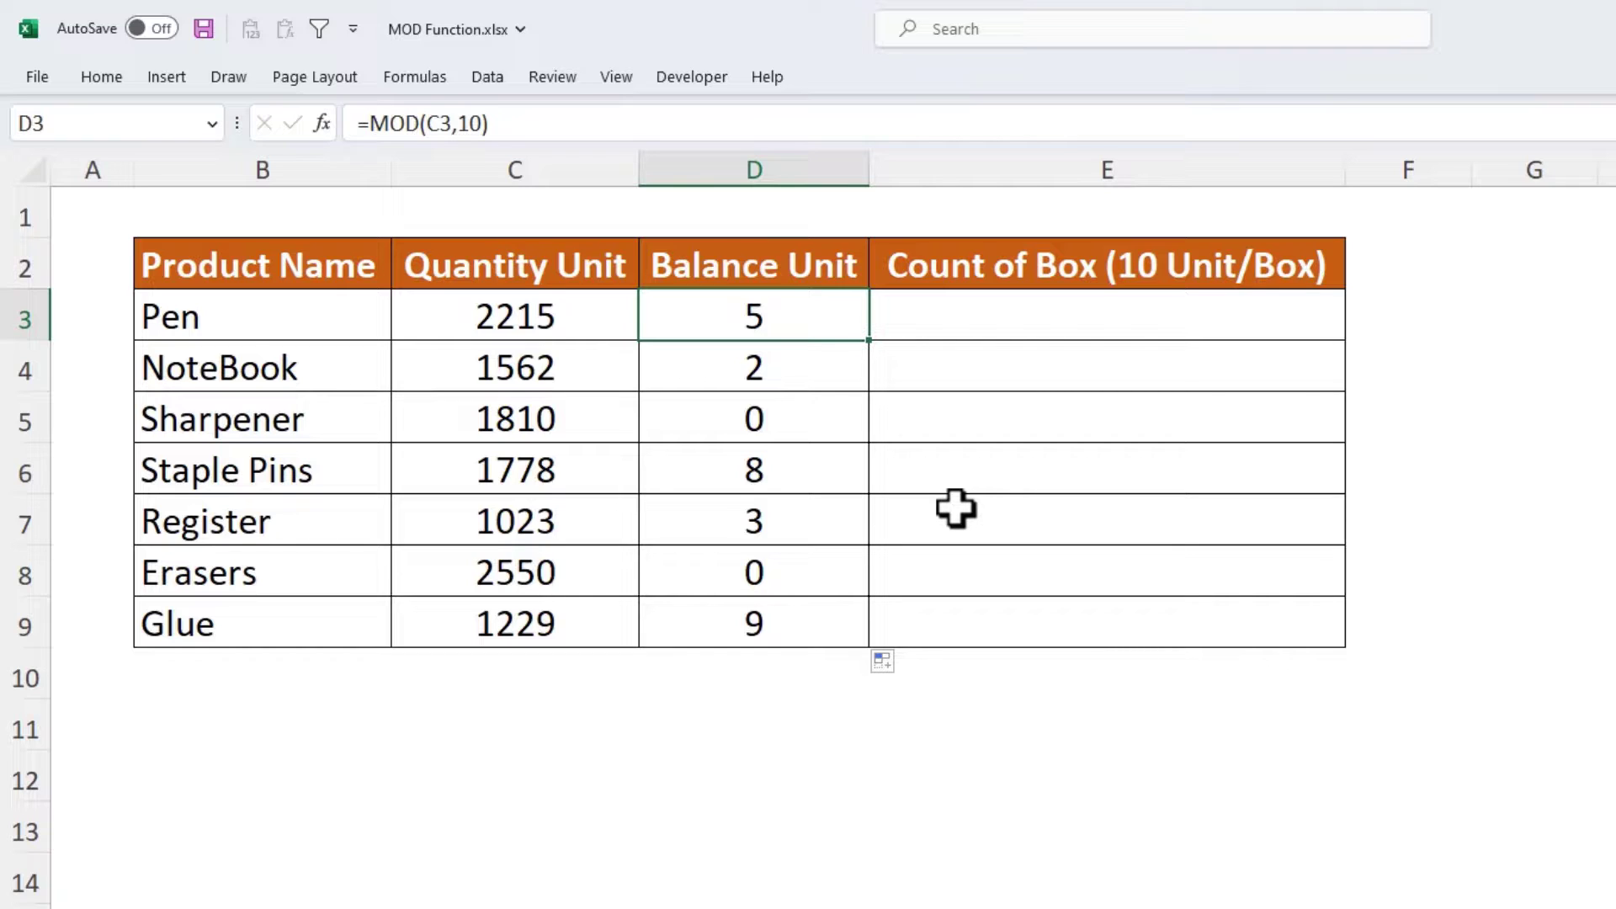
pyautogui.press('F2')
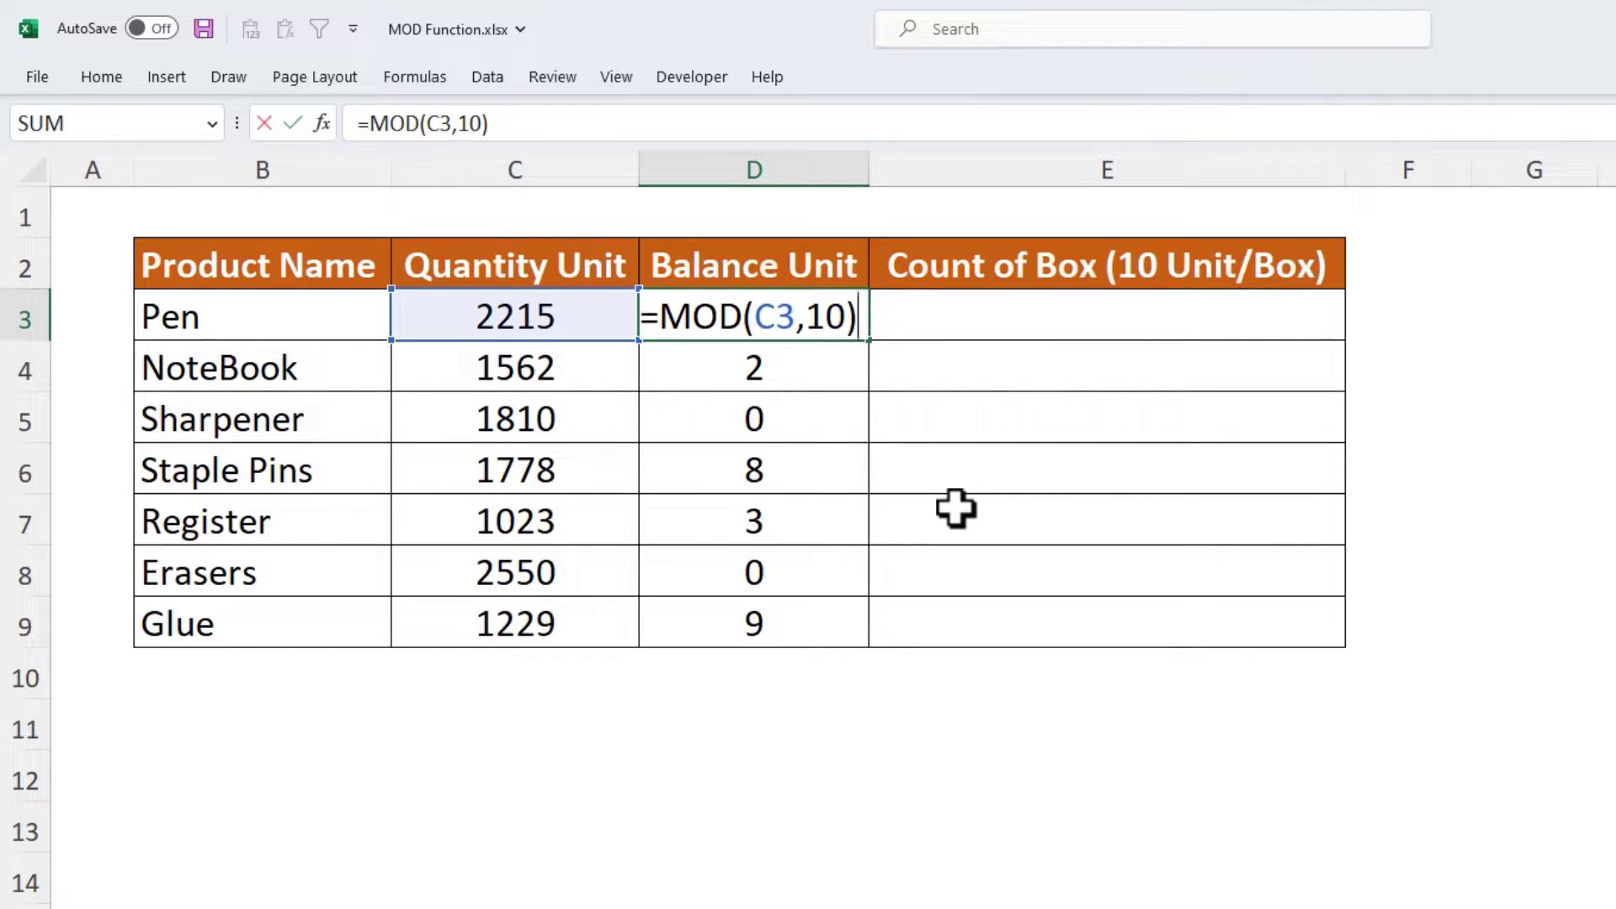
pyautogui.hotkey('ctrl', 'Return')
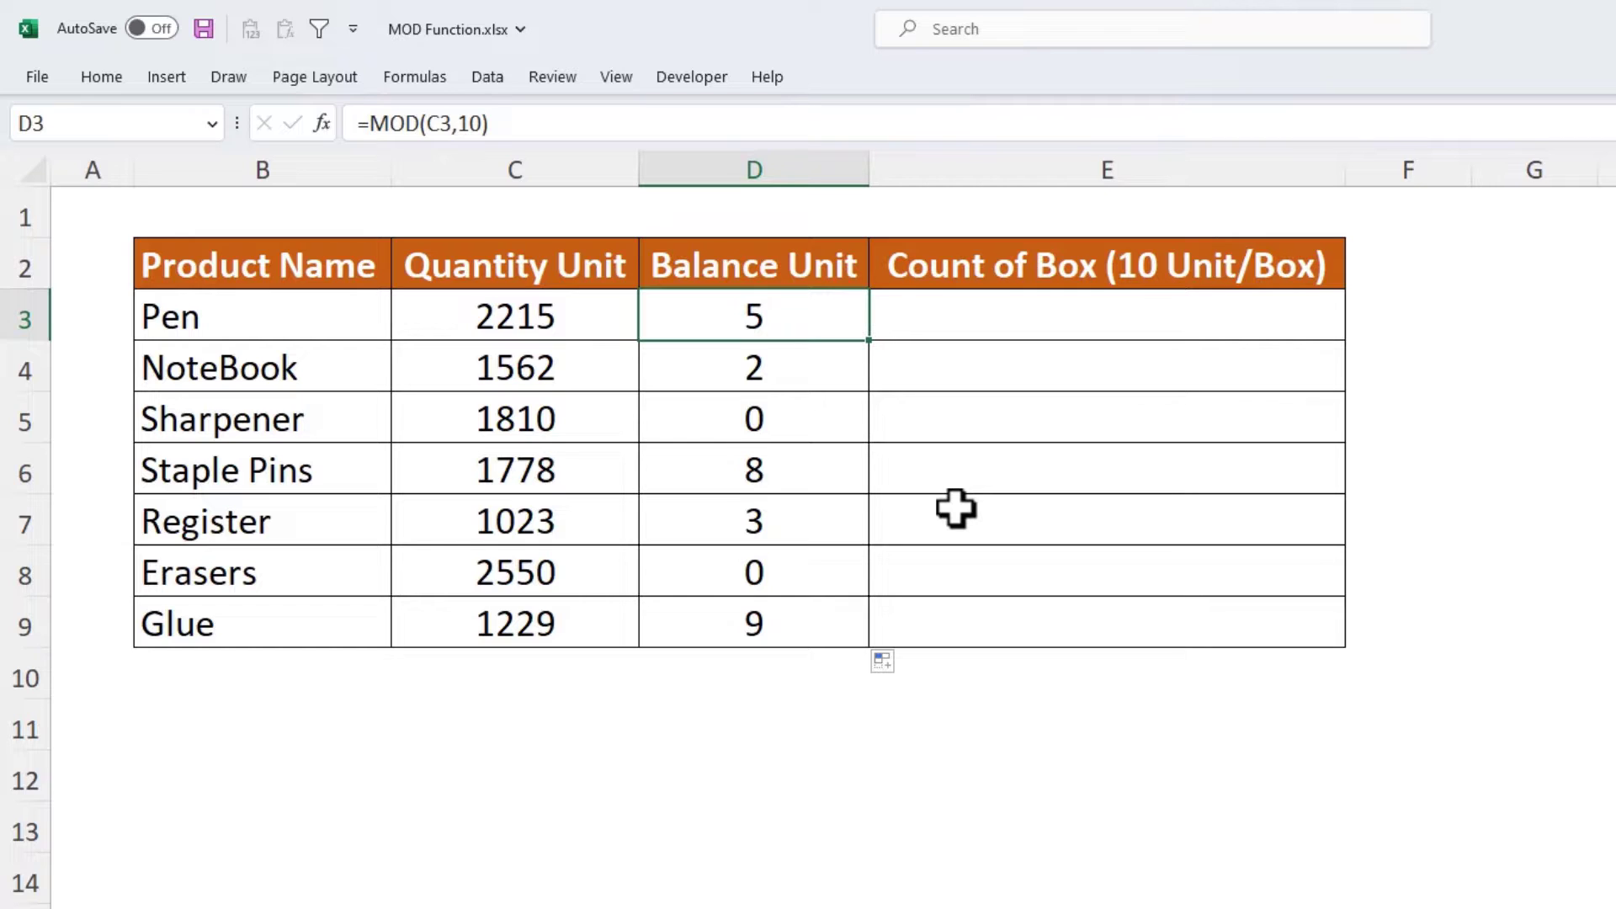
# - Try calculating the Pen box count in E3 with =C3/10, and clear the cell
pyautogui.click(967, 313)
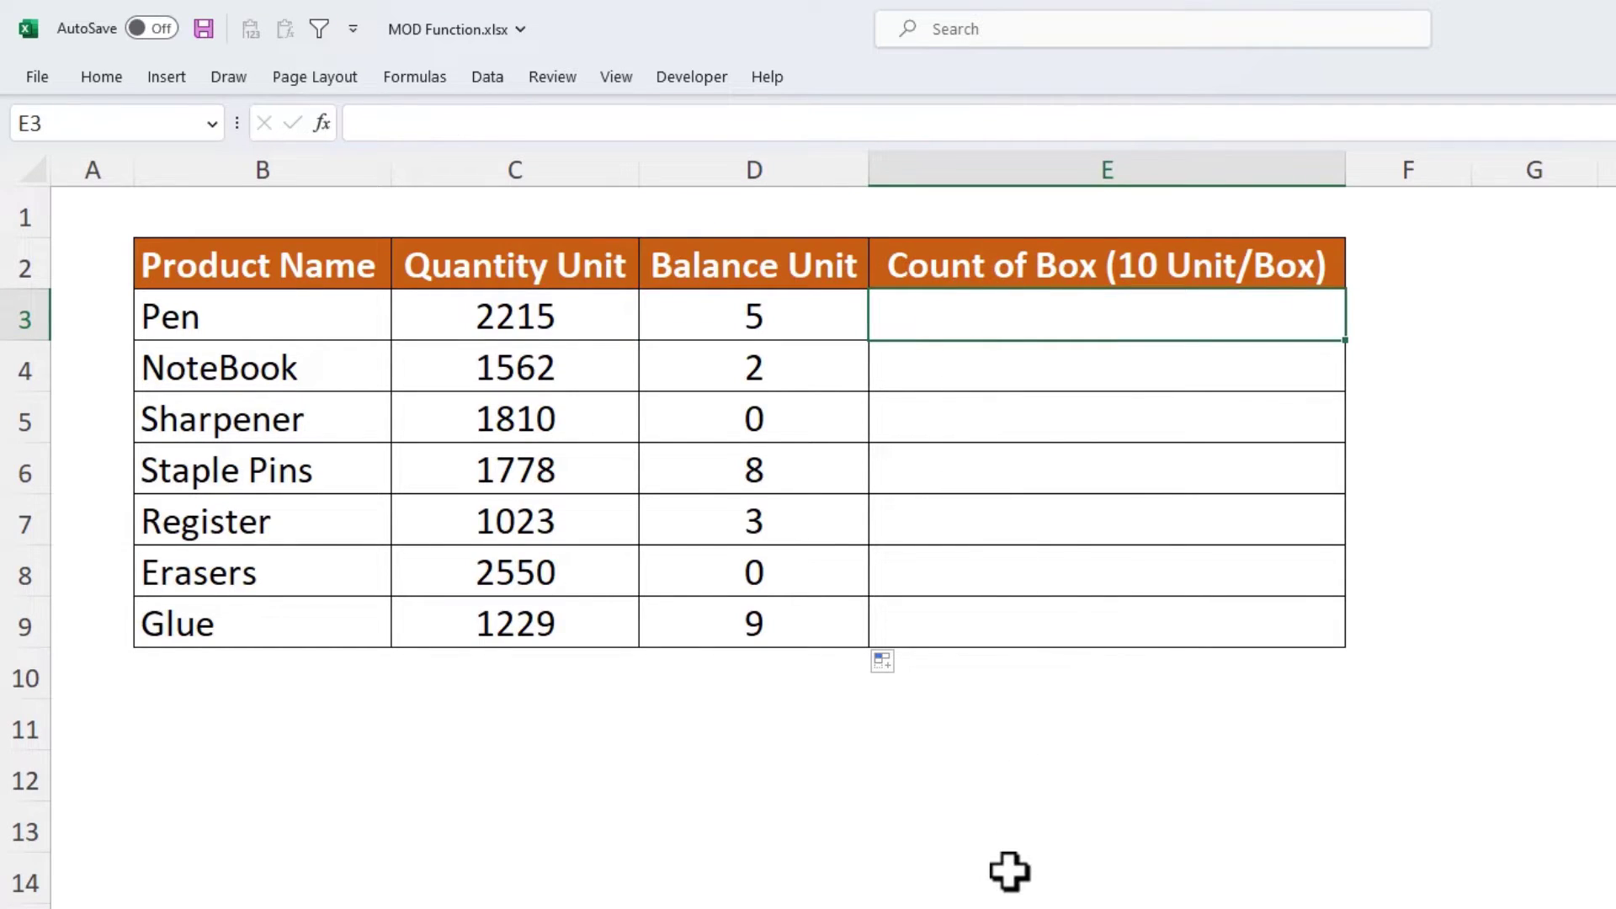
pyautogui.write('=')
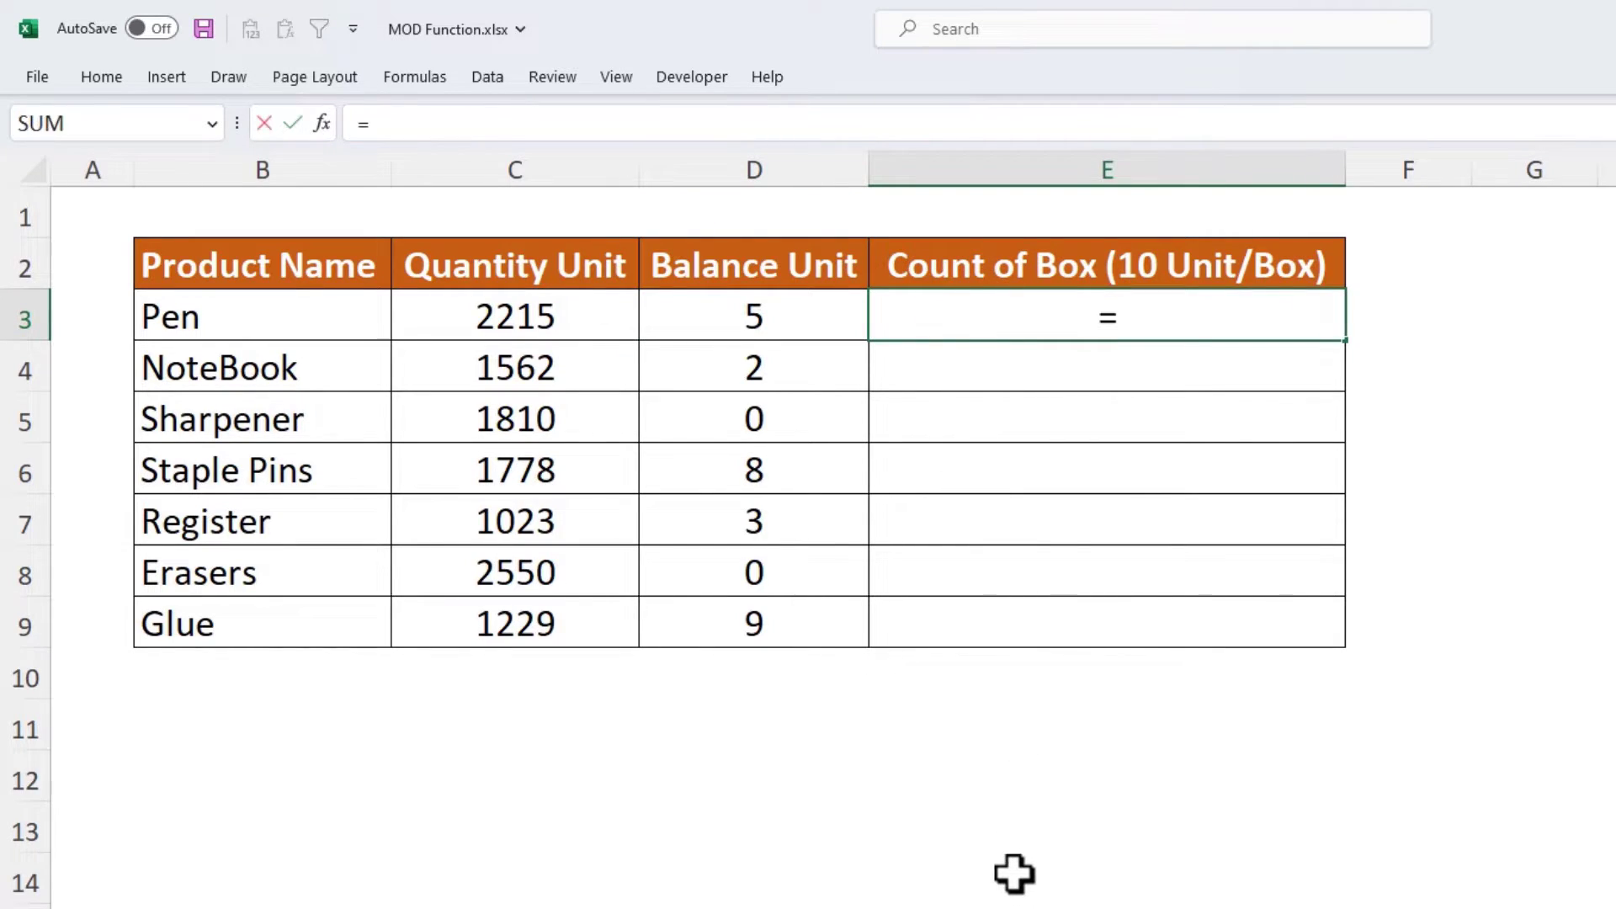
pyautogui.click(555, 323)
pyautogui.write('/10')
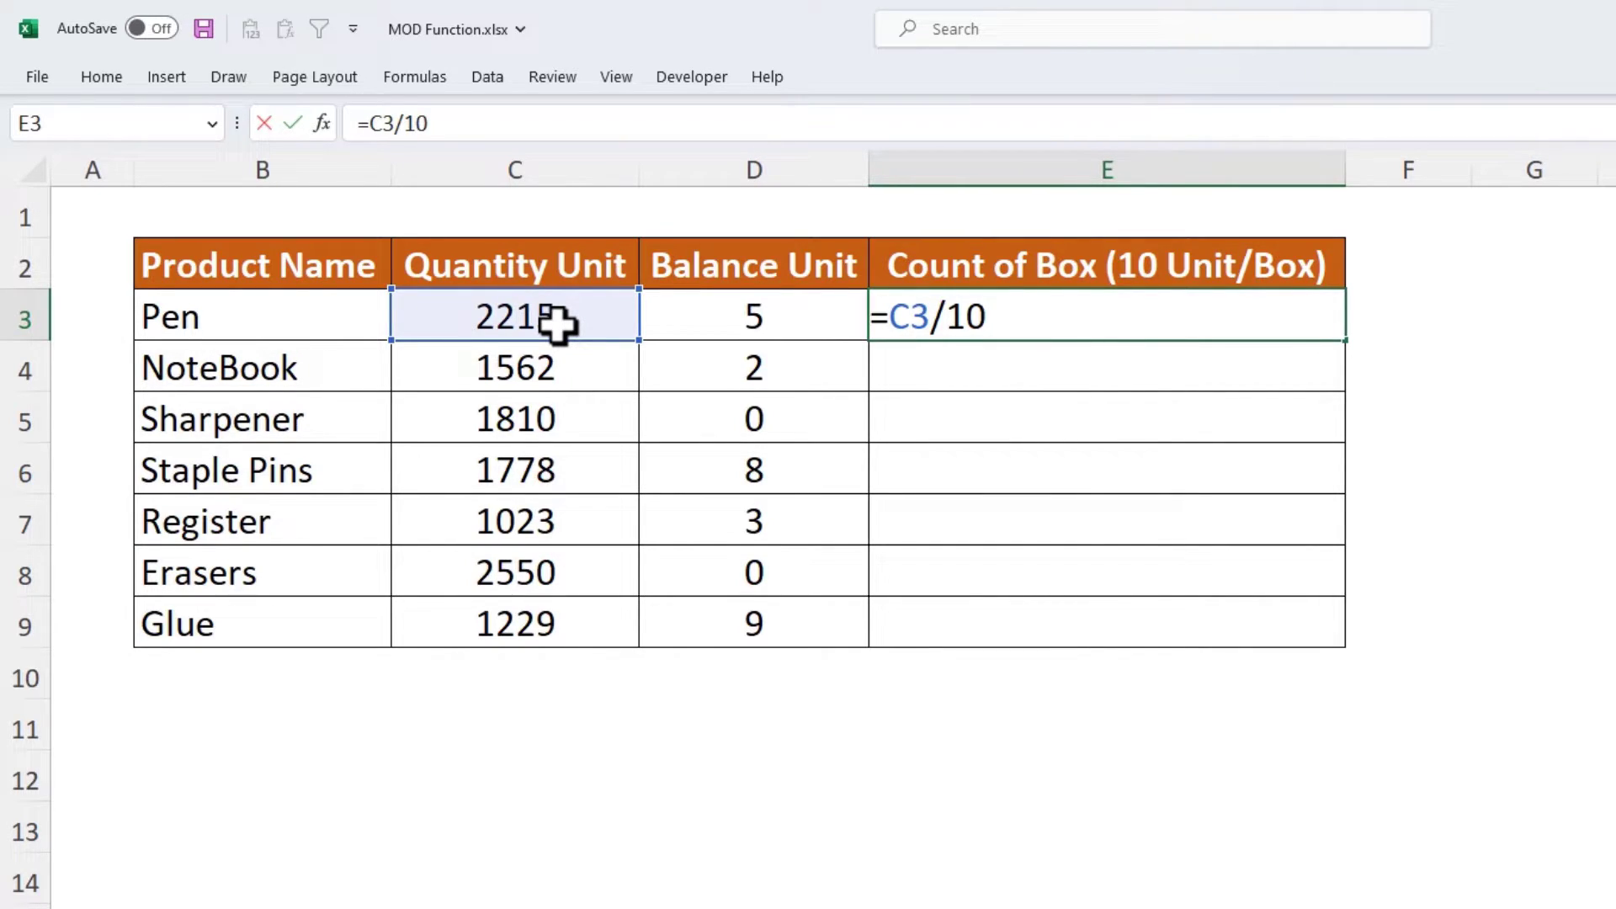
pyautogui.hotkey('ctrl', 'Return')
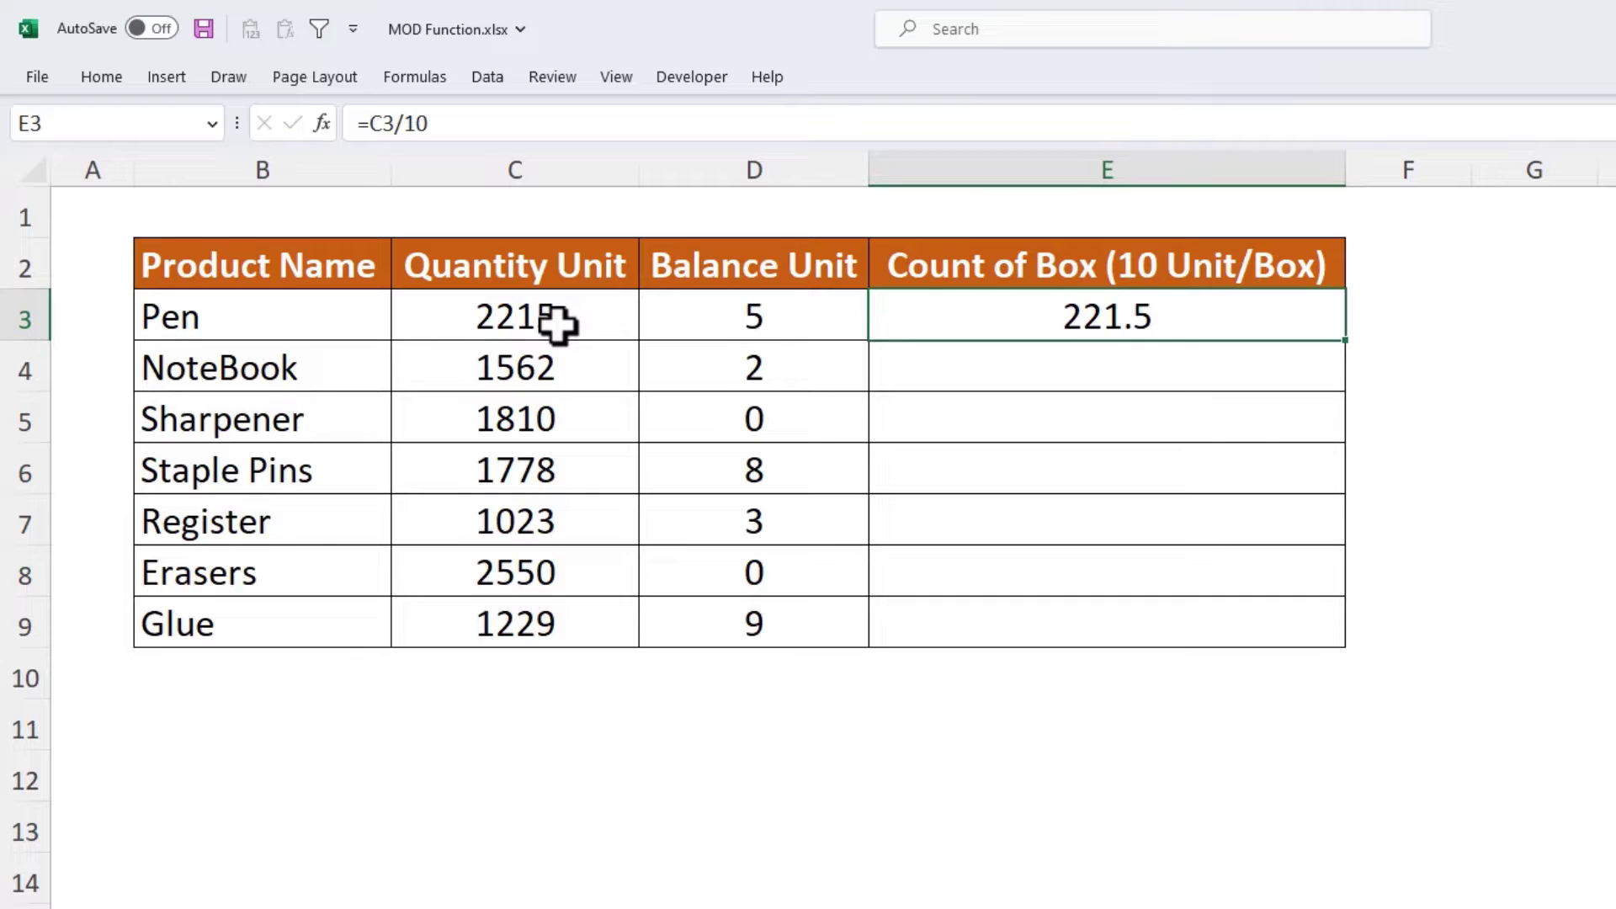
pyautogui.press('Delete')
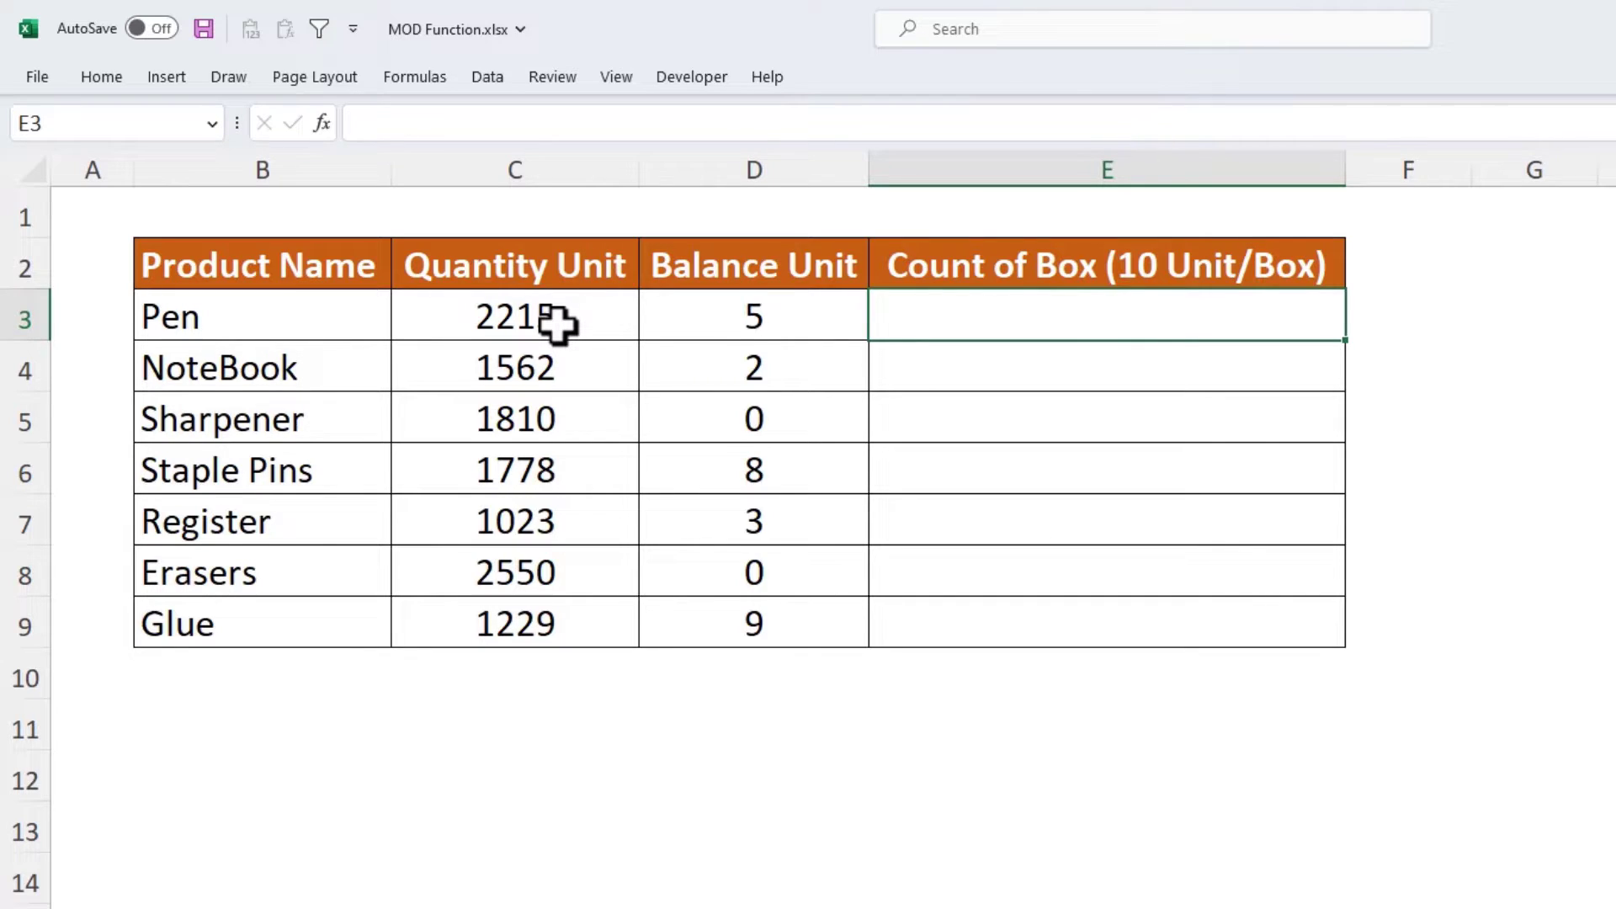
# - Enter a QUOTIENT formula in E3 with numerator C3 and denominator 10, and copy it down the Count of Box column through E9
pyautogui.write('=quoti')
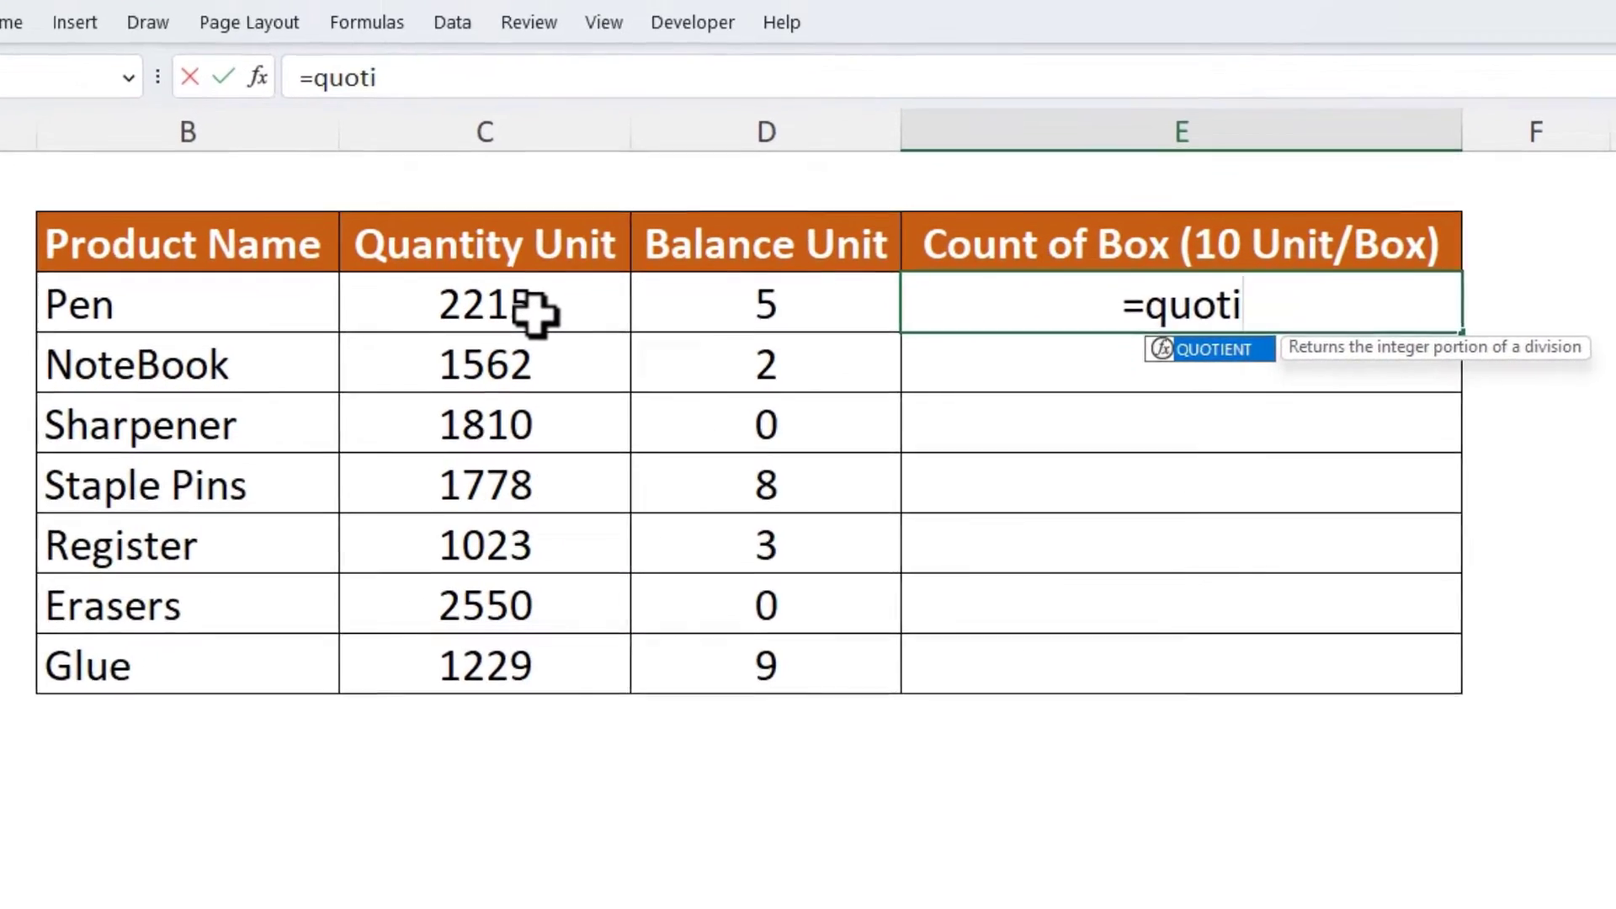
pyautogui.press('Tab')
pyautogui.hotkey('ctrl', 'a')
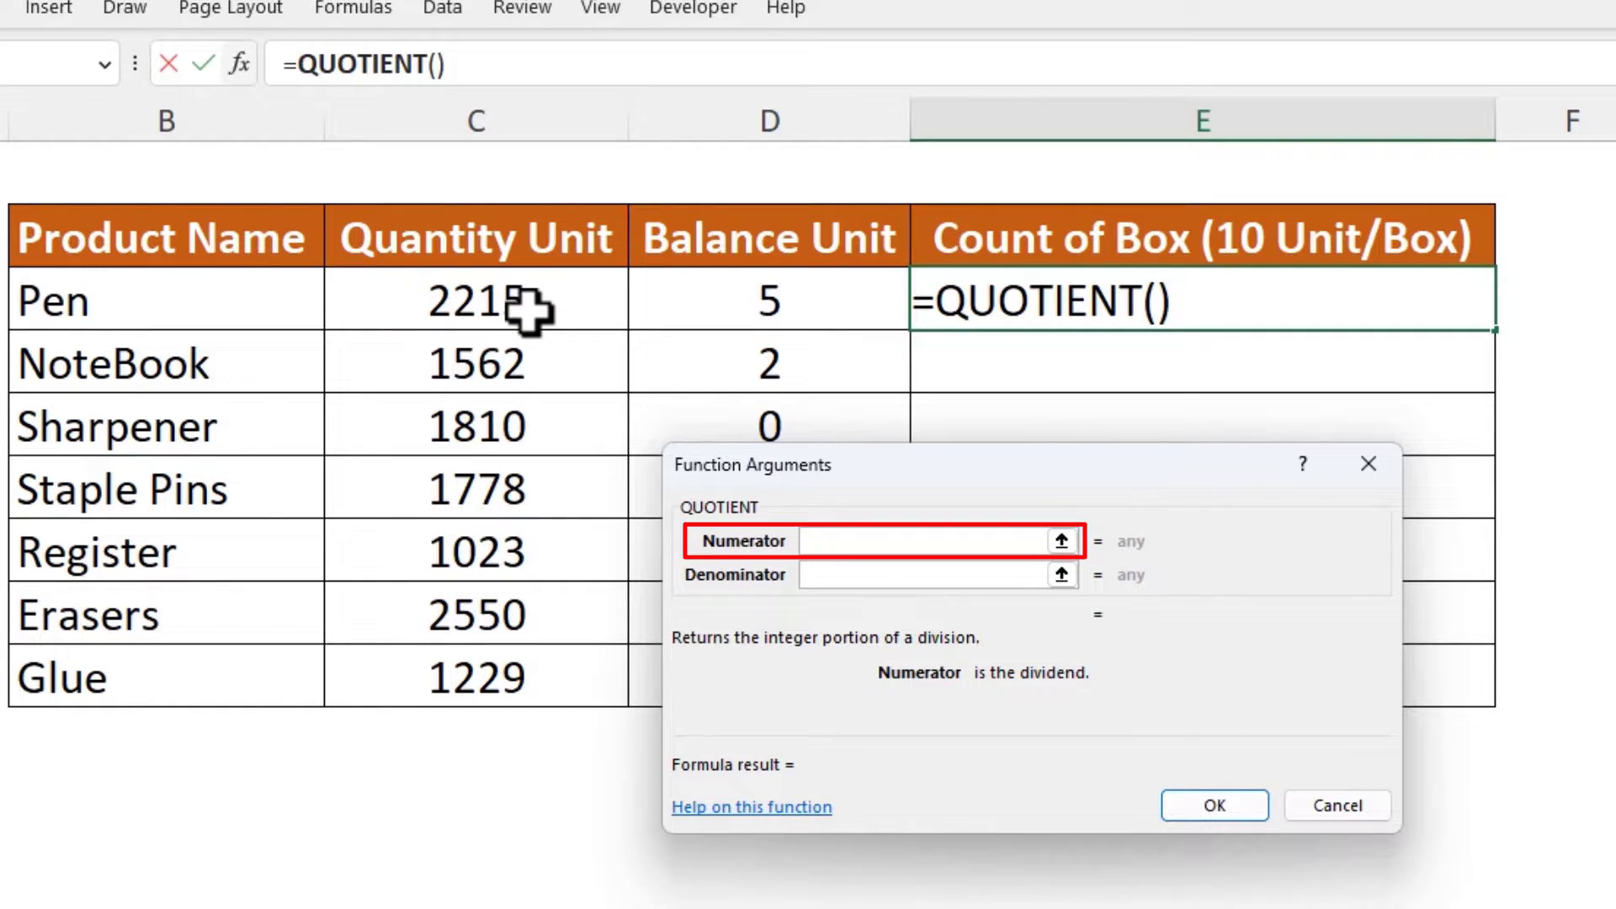
pyautogui.click(416, 288)
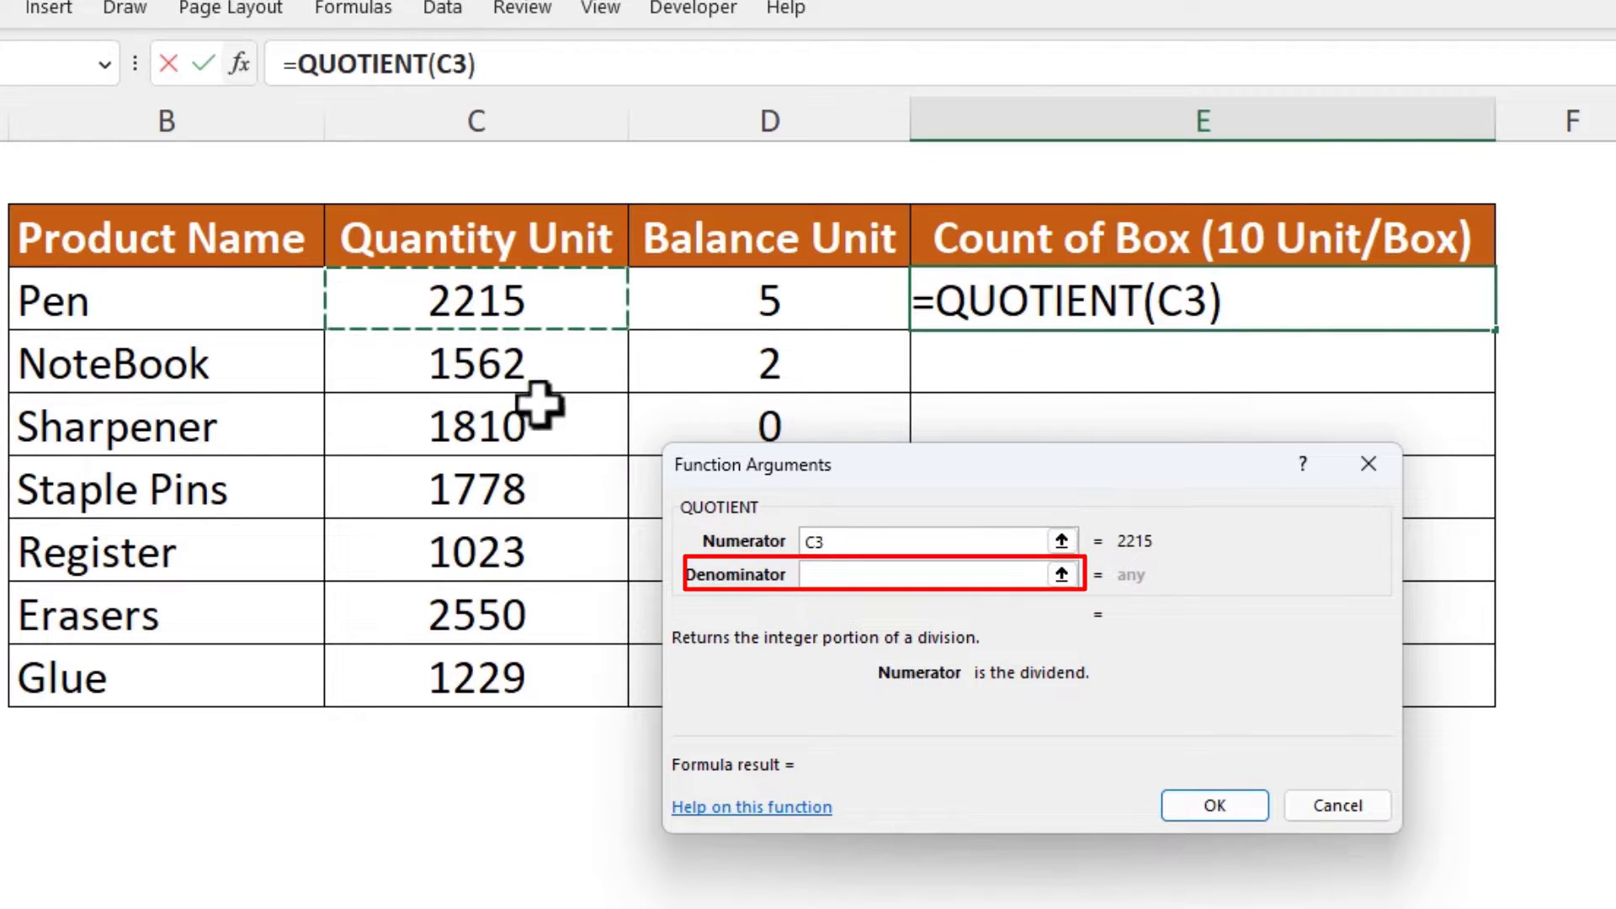
pyautogui.click(814, 574)
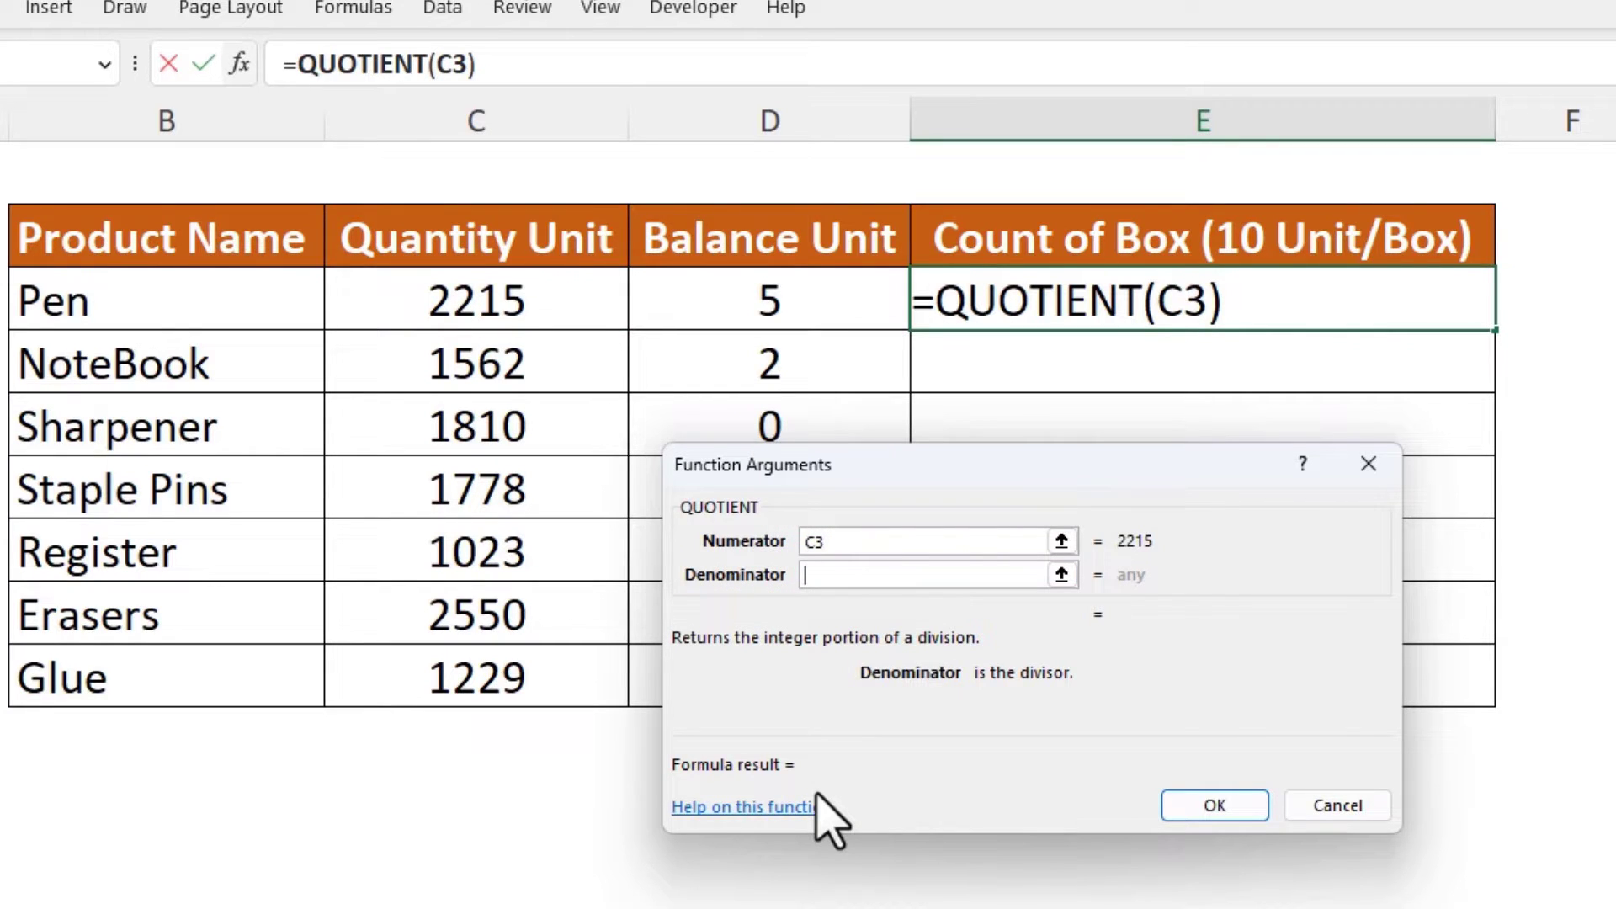
pyautogui.write('10')
pyautogui.click(1215, 806)
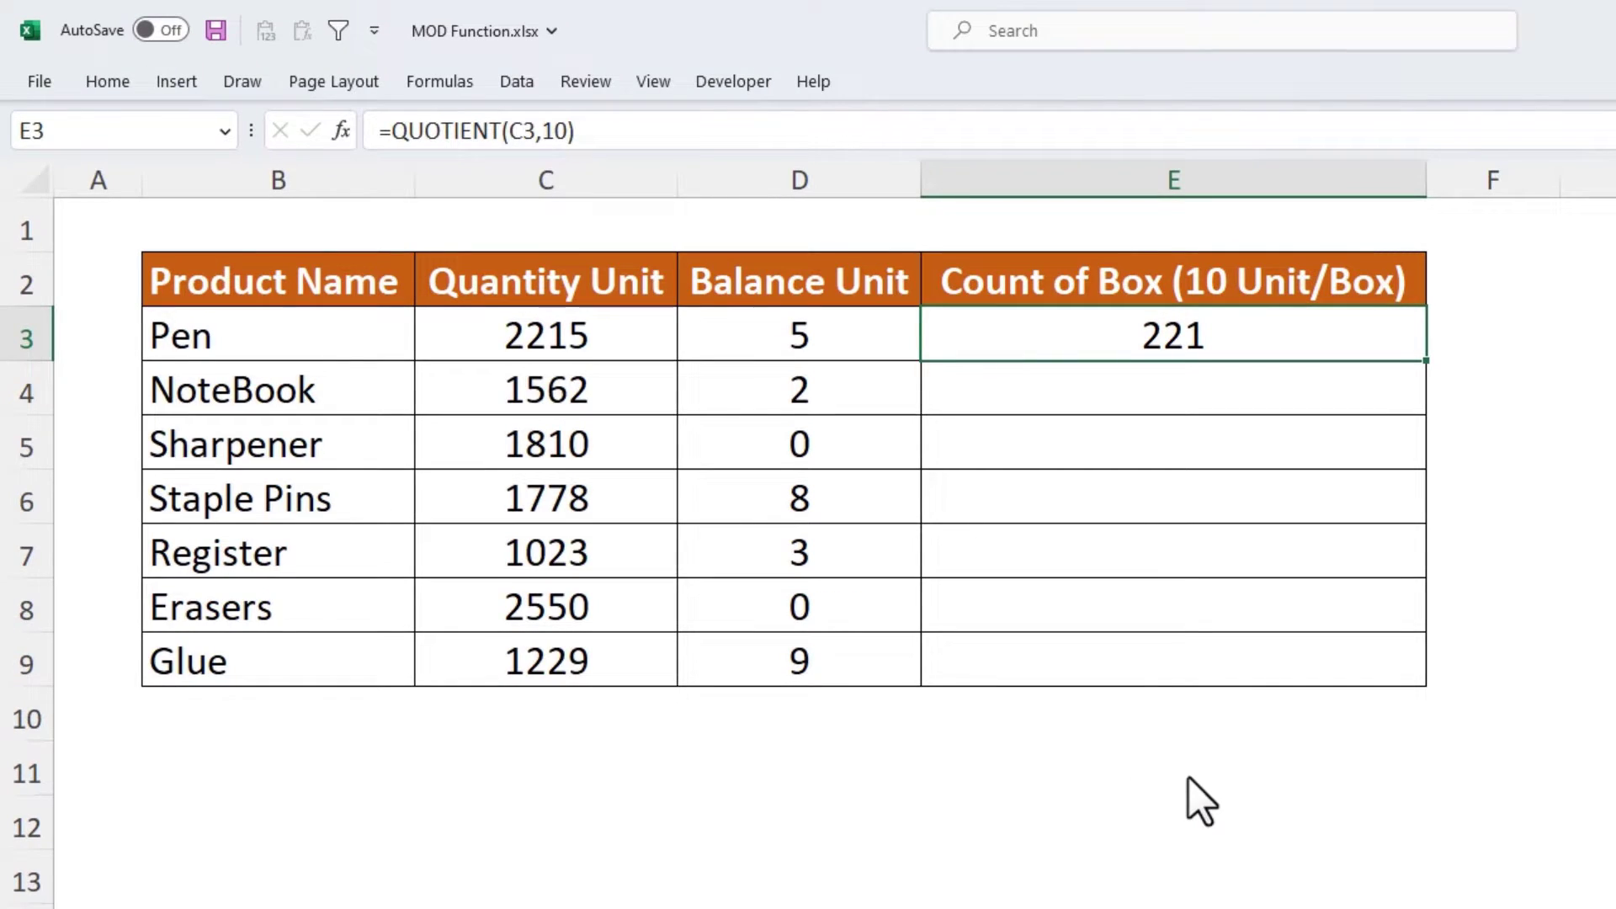
pyautogui.doubleClick(1427, 361)
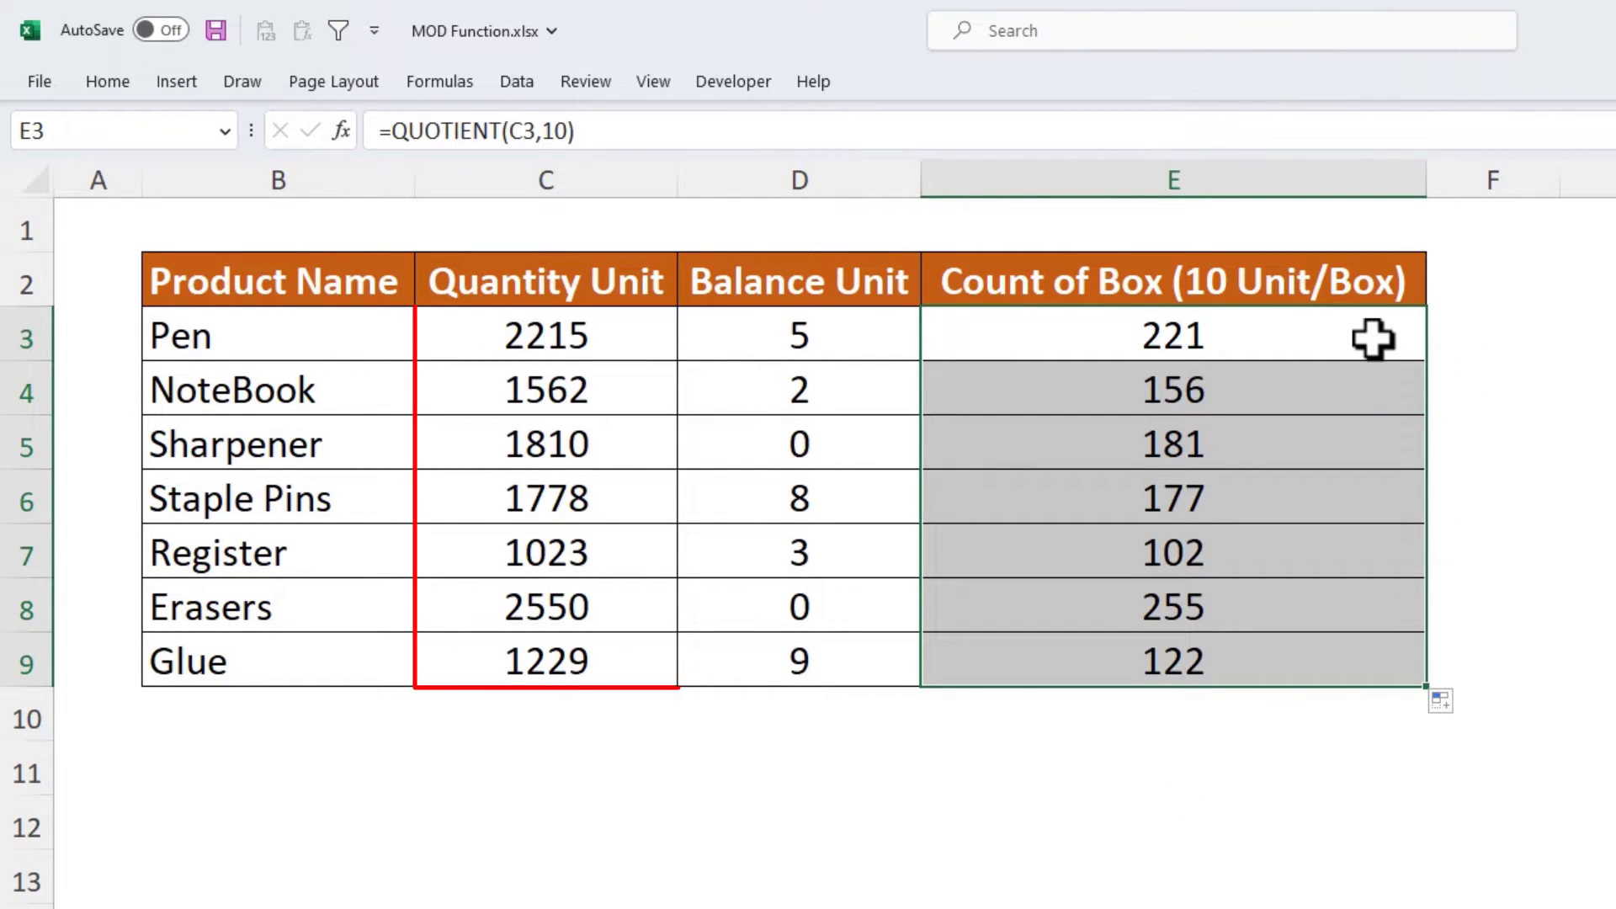
pyautogui.click(1377, 345)
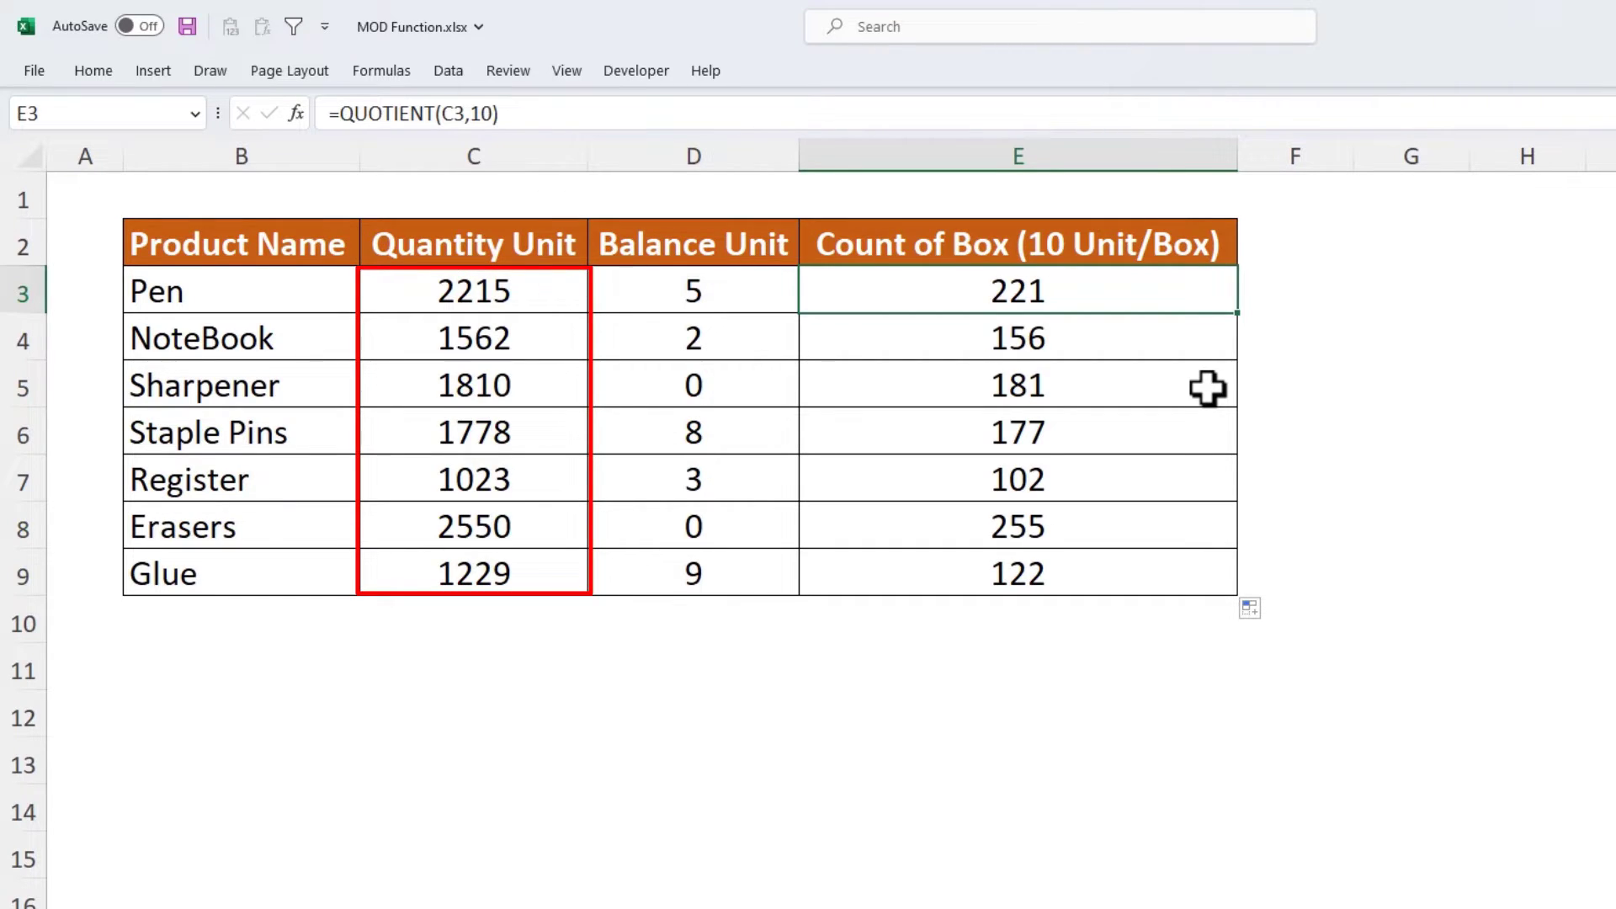
# - Cross-check the quantities by entering =E3*10+D3 in F3 and copying it down through F9
pyautogui.click(1283, 291)
pyautogui.write('=')
pyautogui.press('Left')
pyautogui.write('*10')
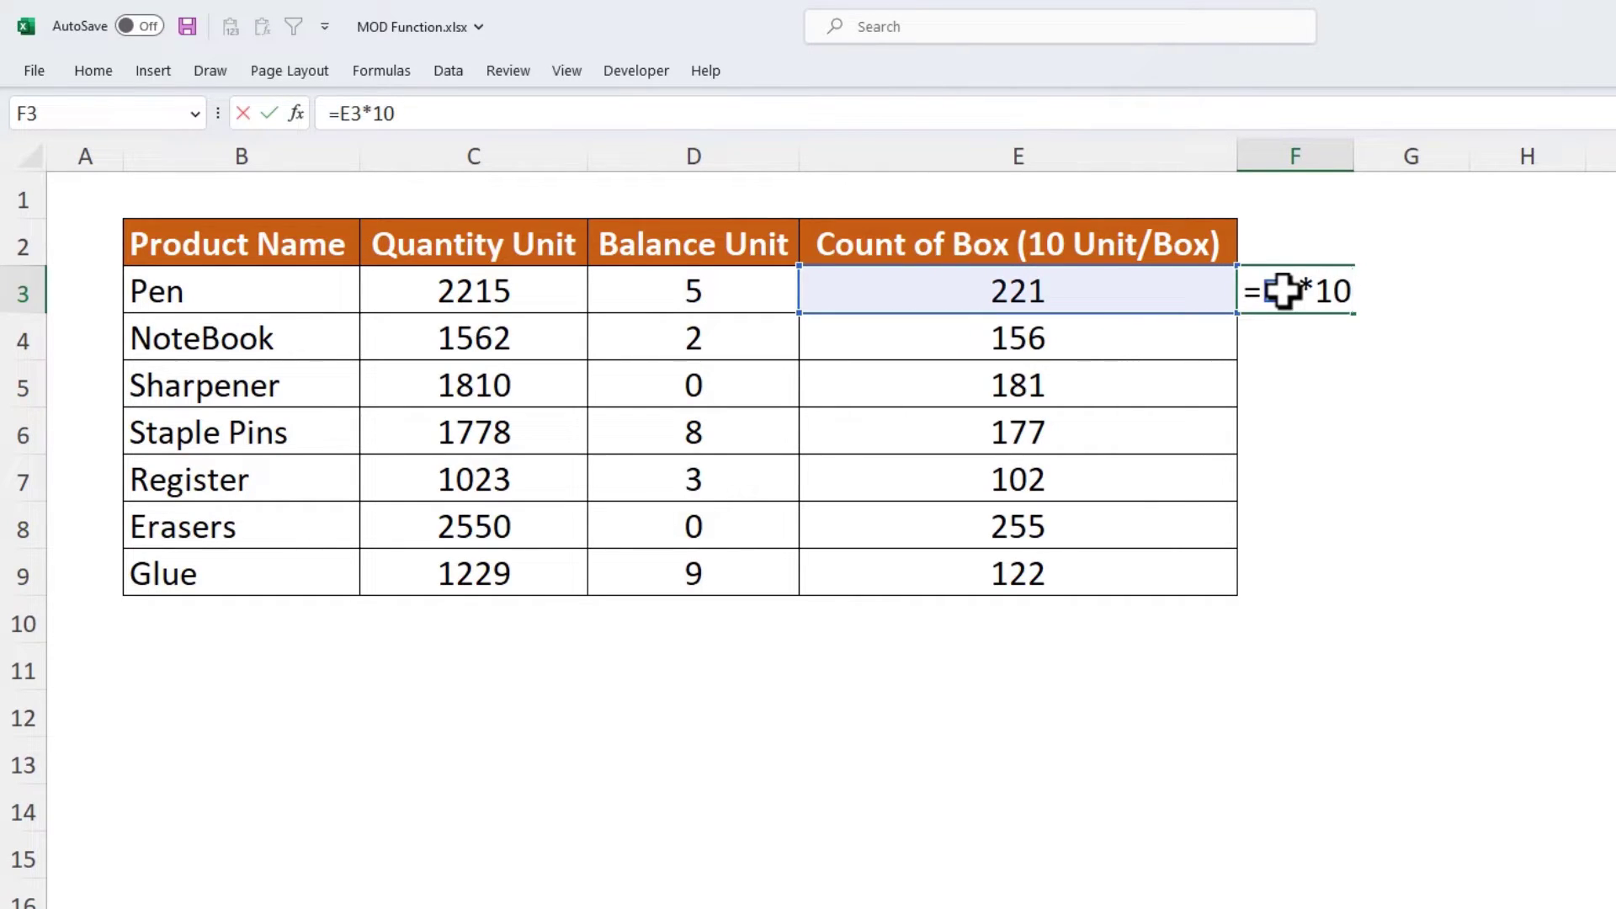
pyautogui.write('+')
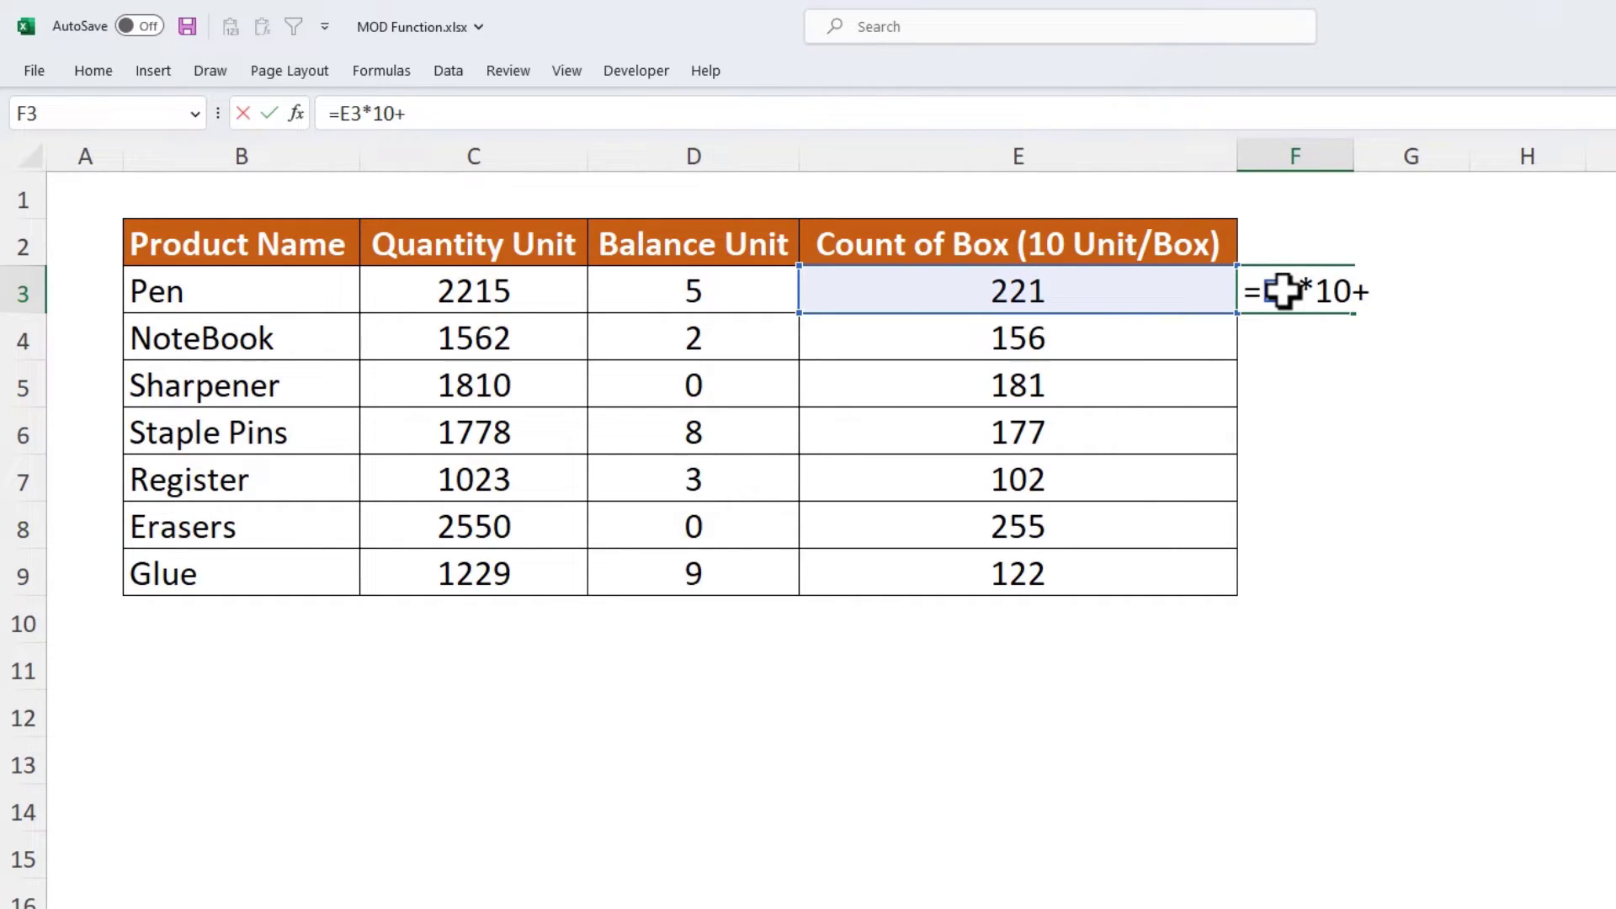
pyautogui.click(757, 295)
pyautogui.press('Return')
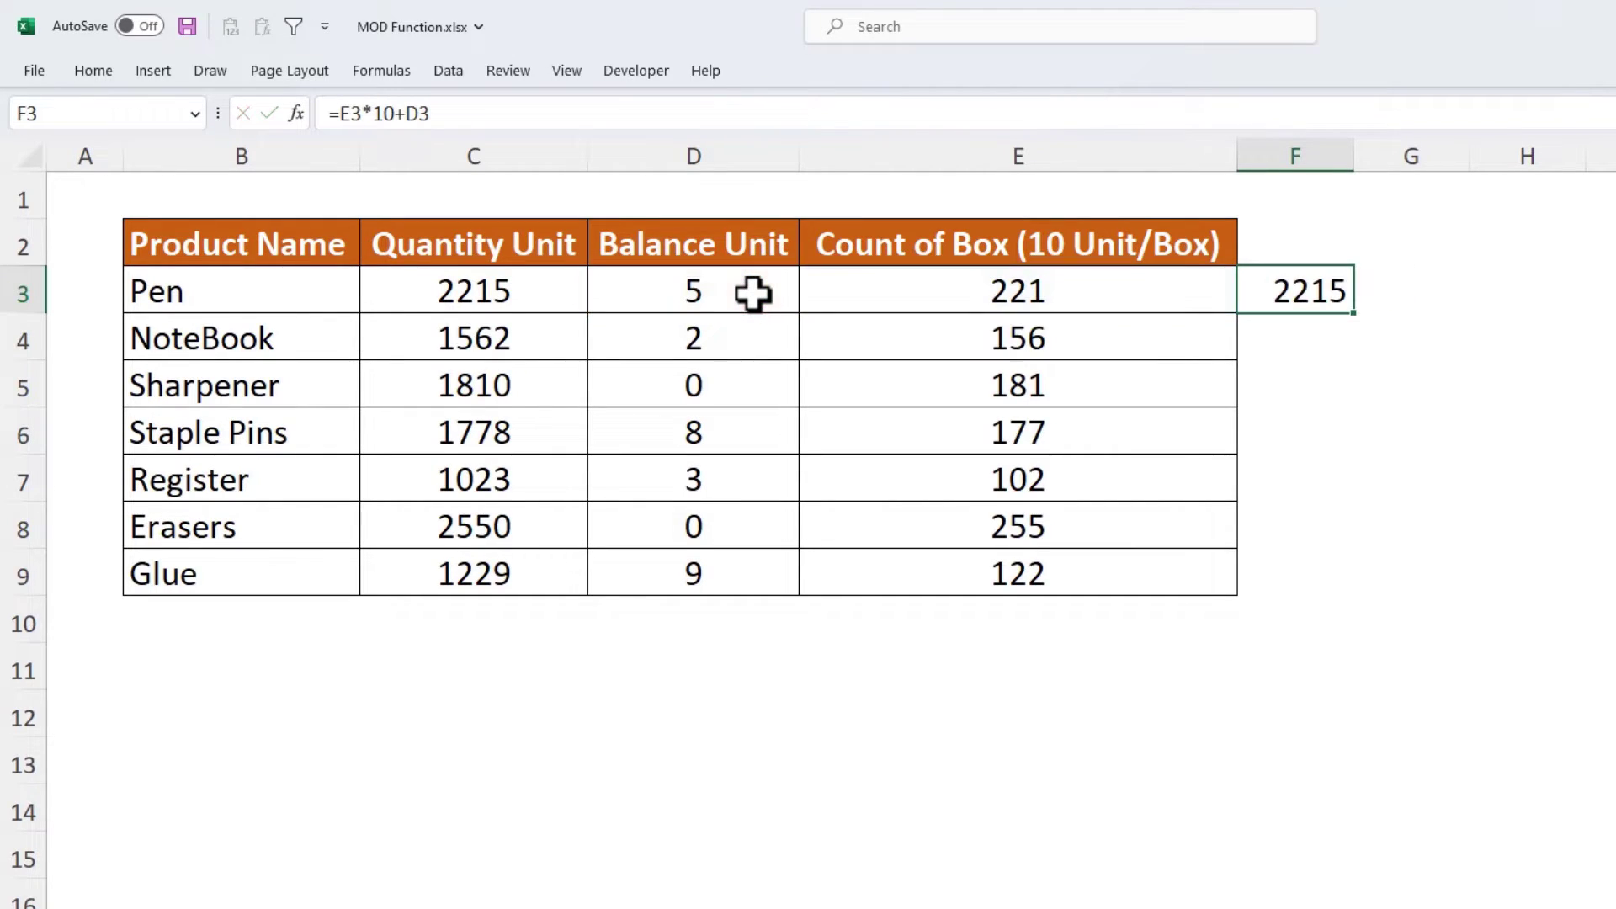
pyautogui.doubleClick(1354, 313)
pyautogui.click(1329, 295)
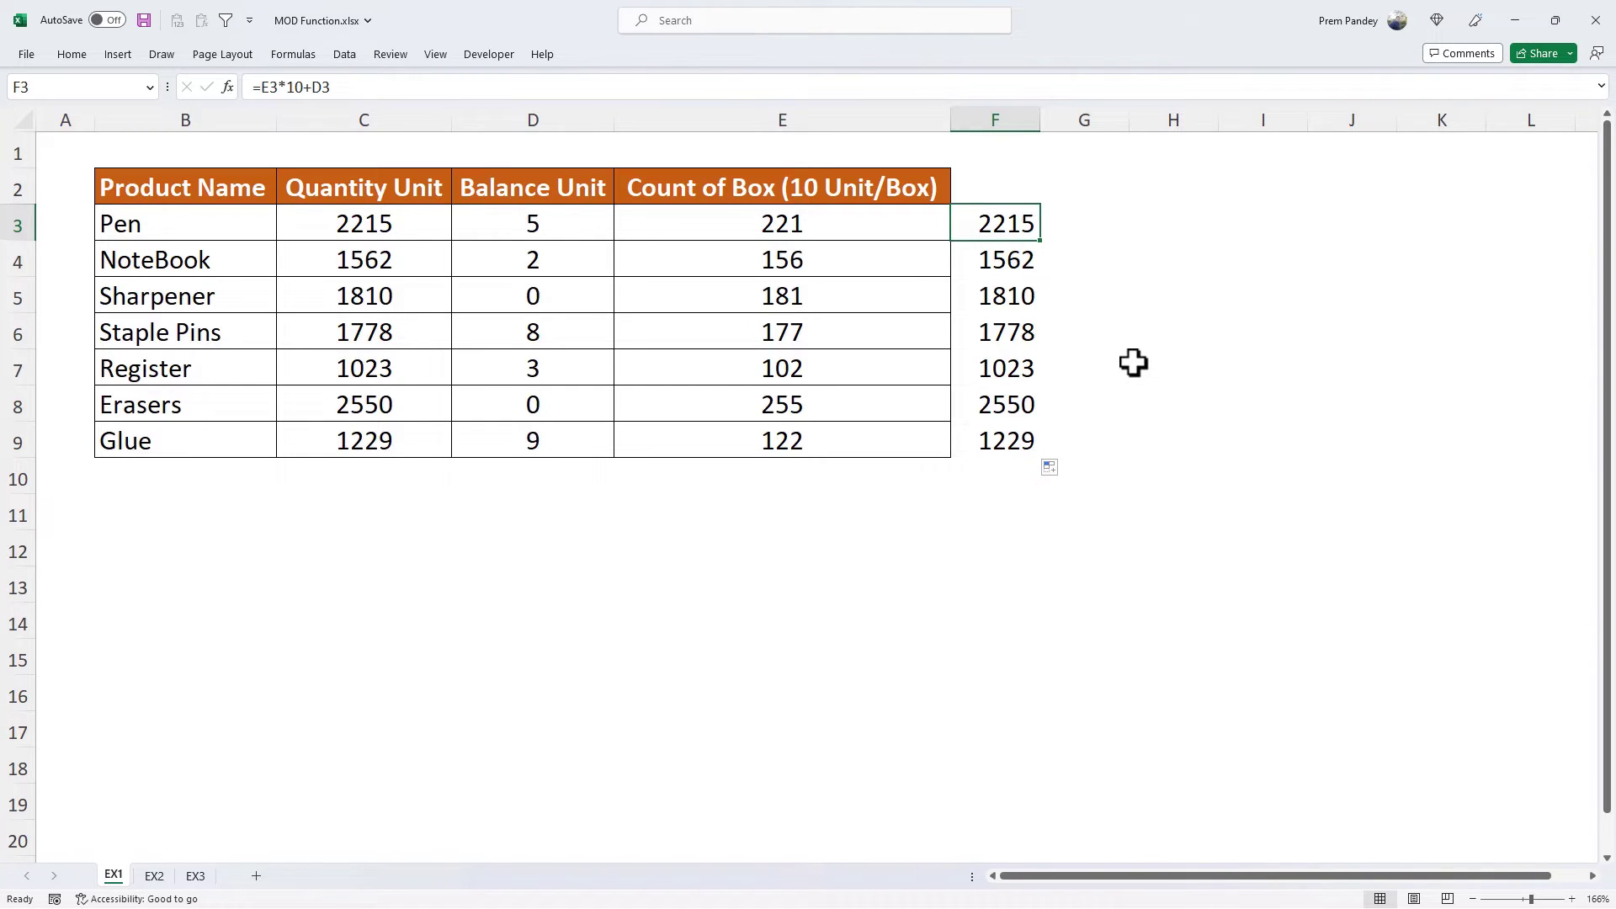
# - Clear the cross-check formulas from F3:F9
pyautogui.hotkey('ctrl', 'shift', 'Down')
pyautogui.hotkey('ctrl', 'd')
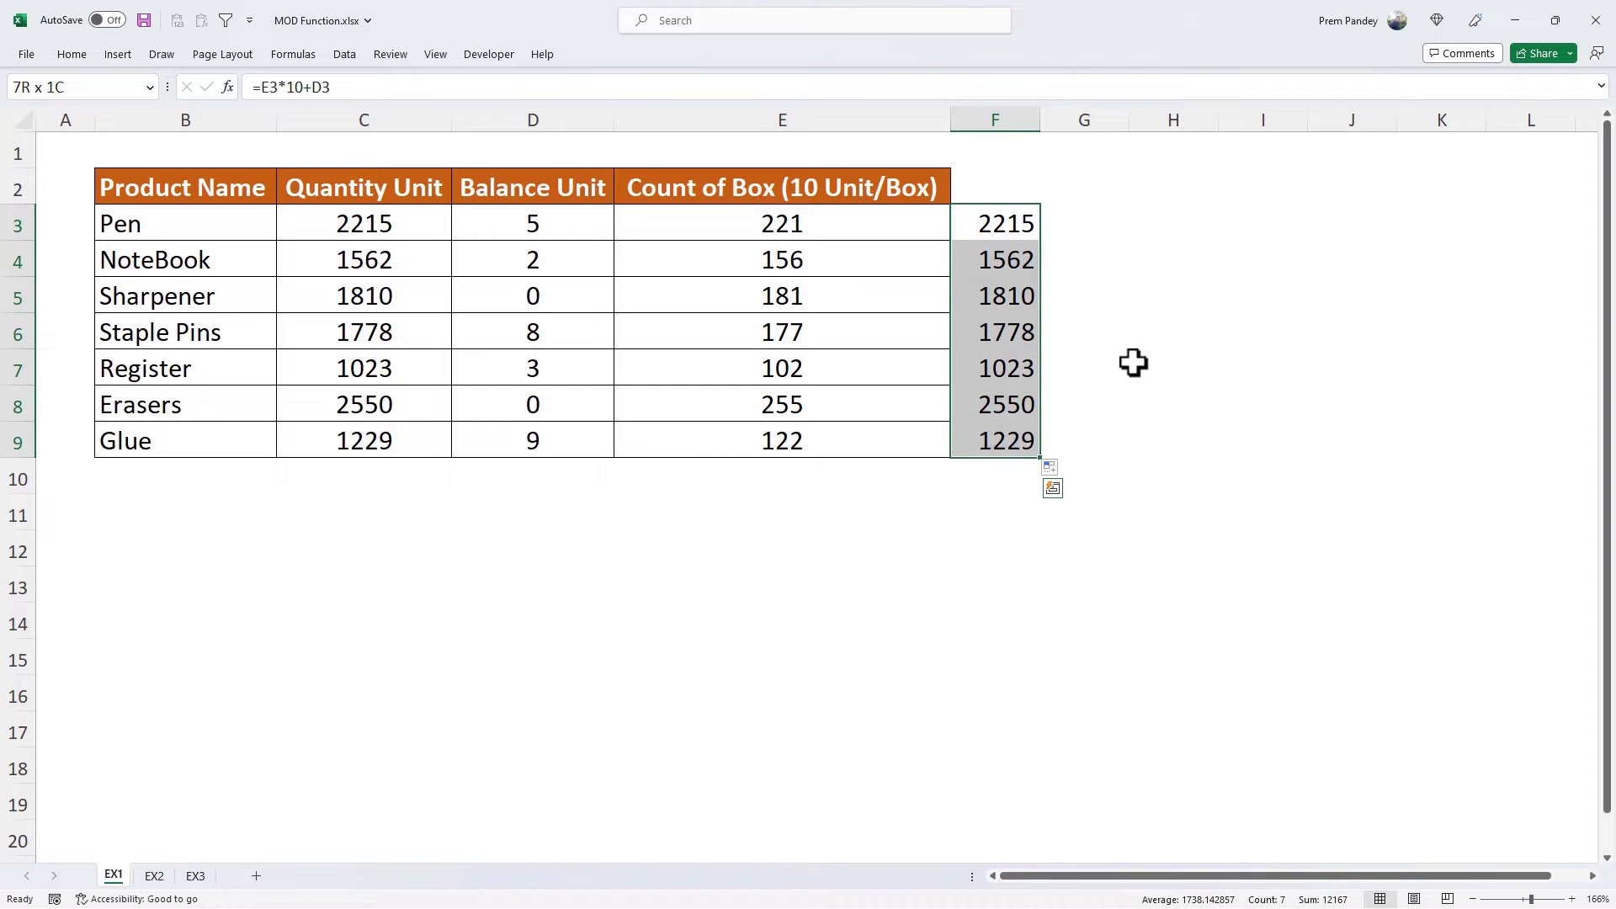
pyautogui.press('Delete')
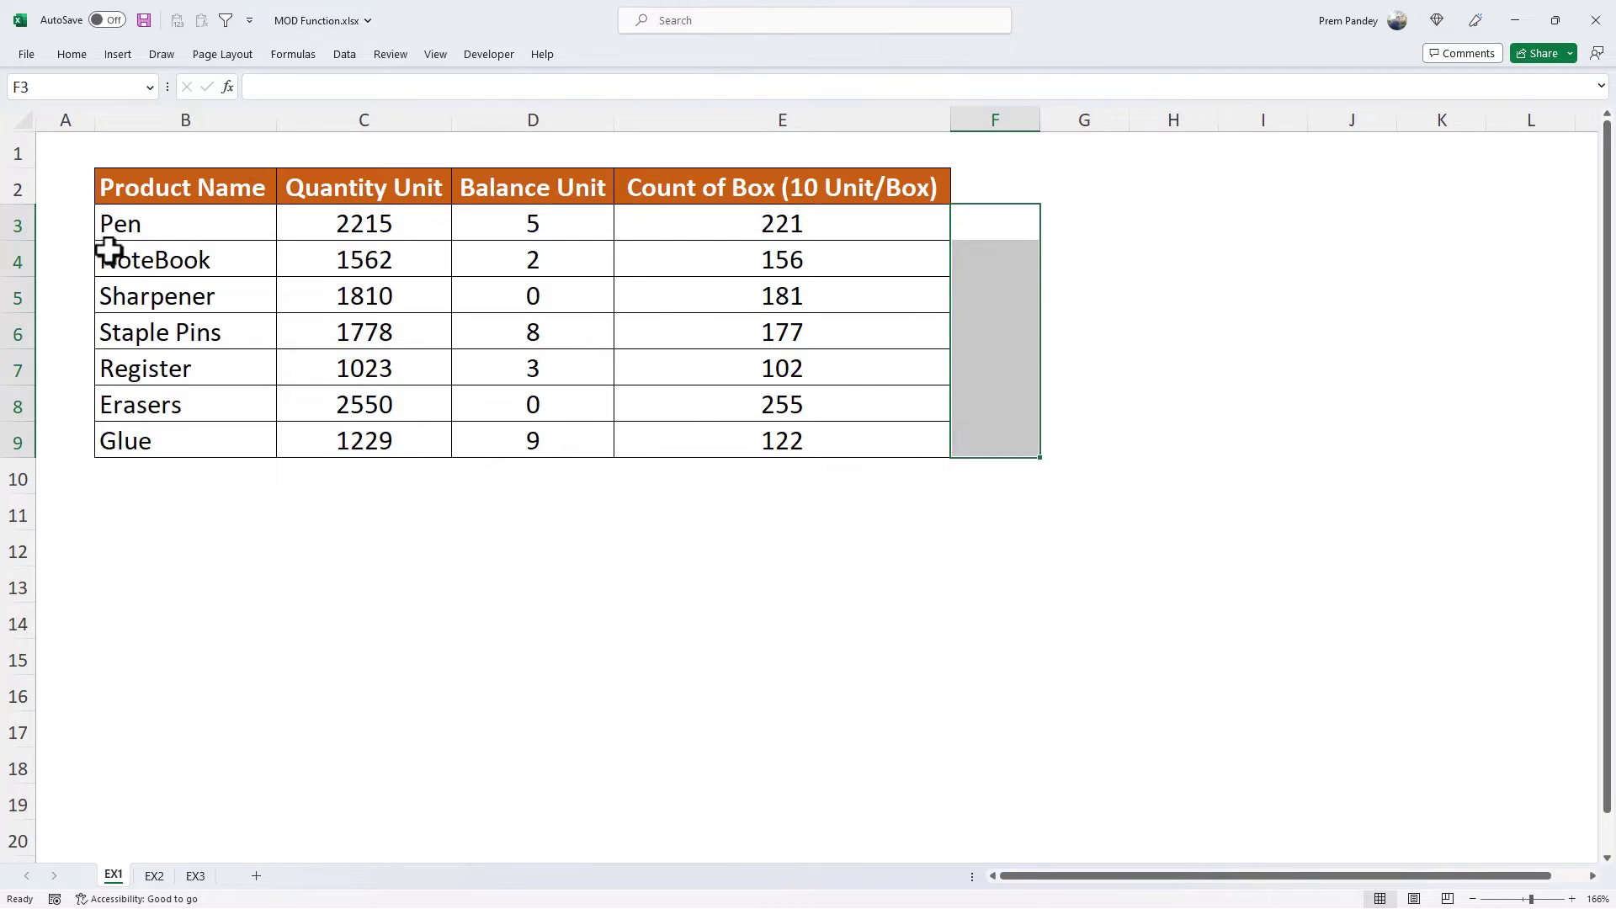
# - Try converting the range B2:E9 into a table with headers, and undo the conversion
pyautogui.click(138, 189)
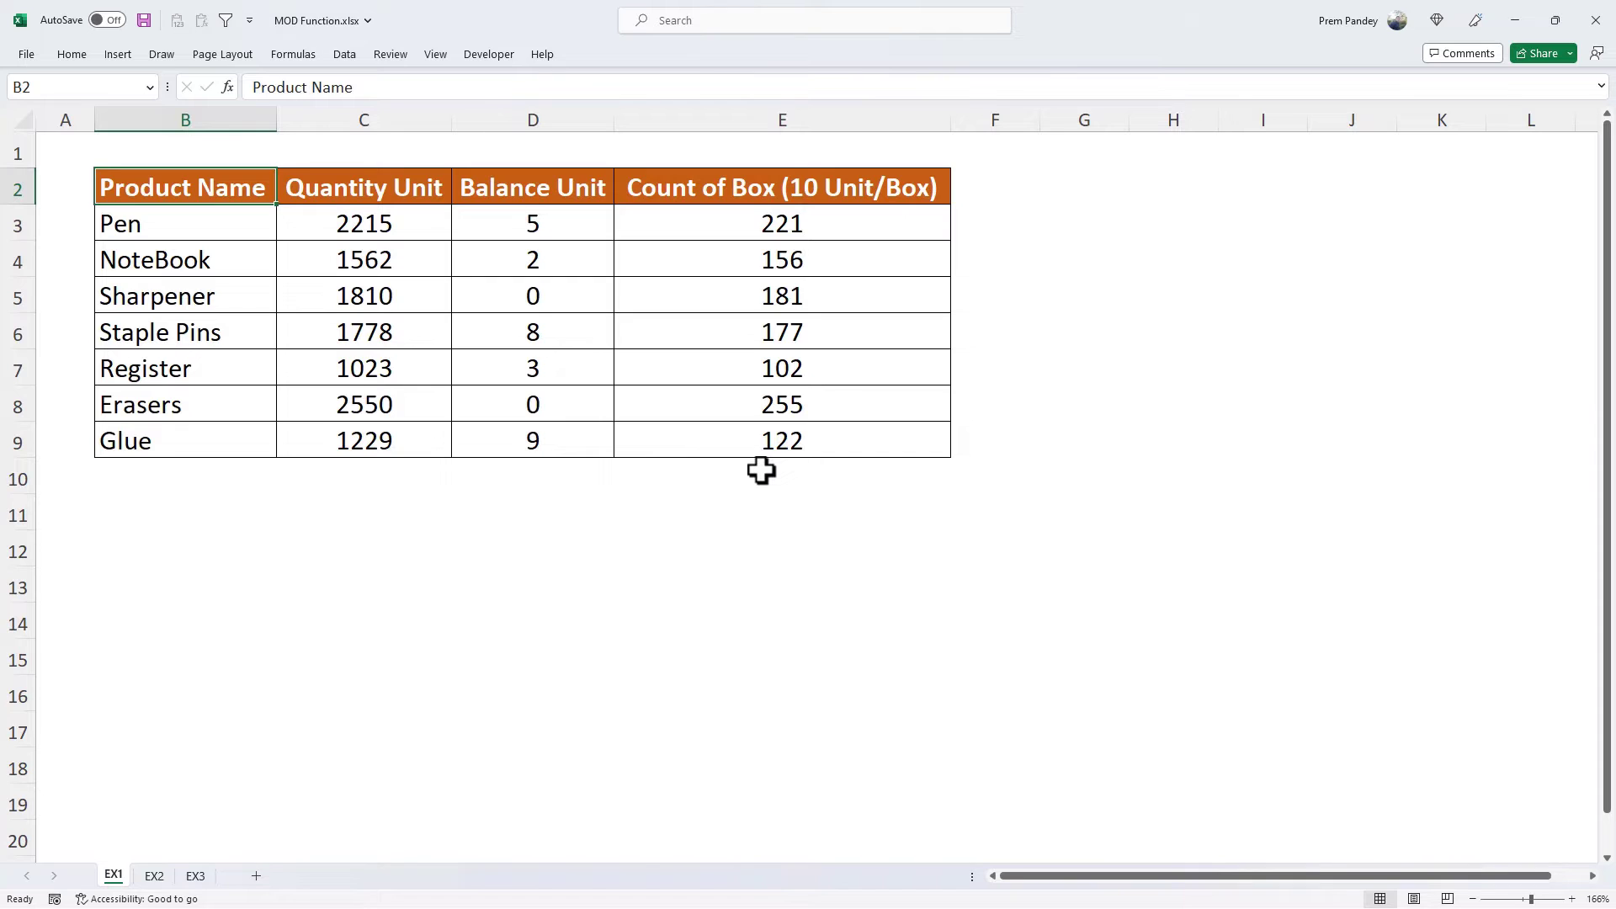
pyautogui.hotkey('ctrl', 't')
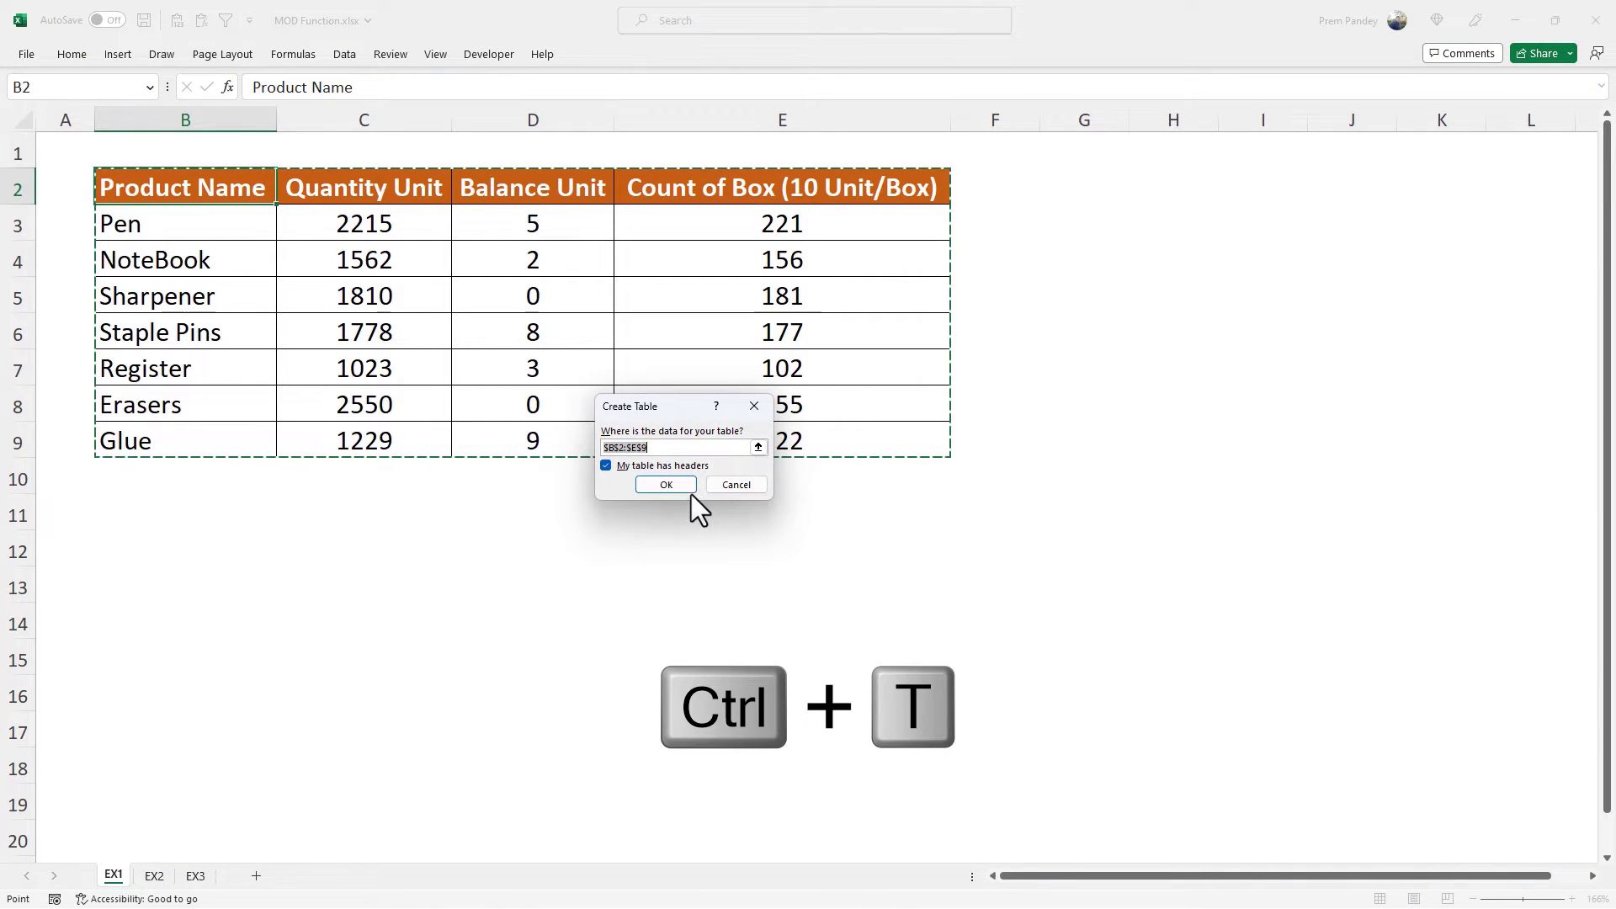
pyautogui.click(680, 490)
pyautogui.click(483, 332)
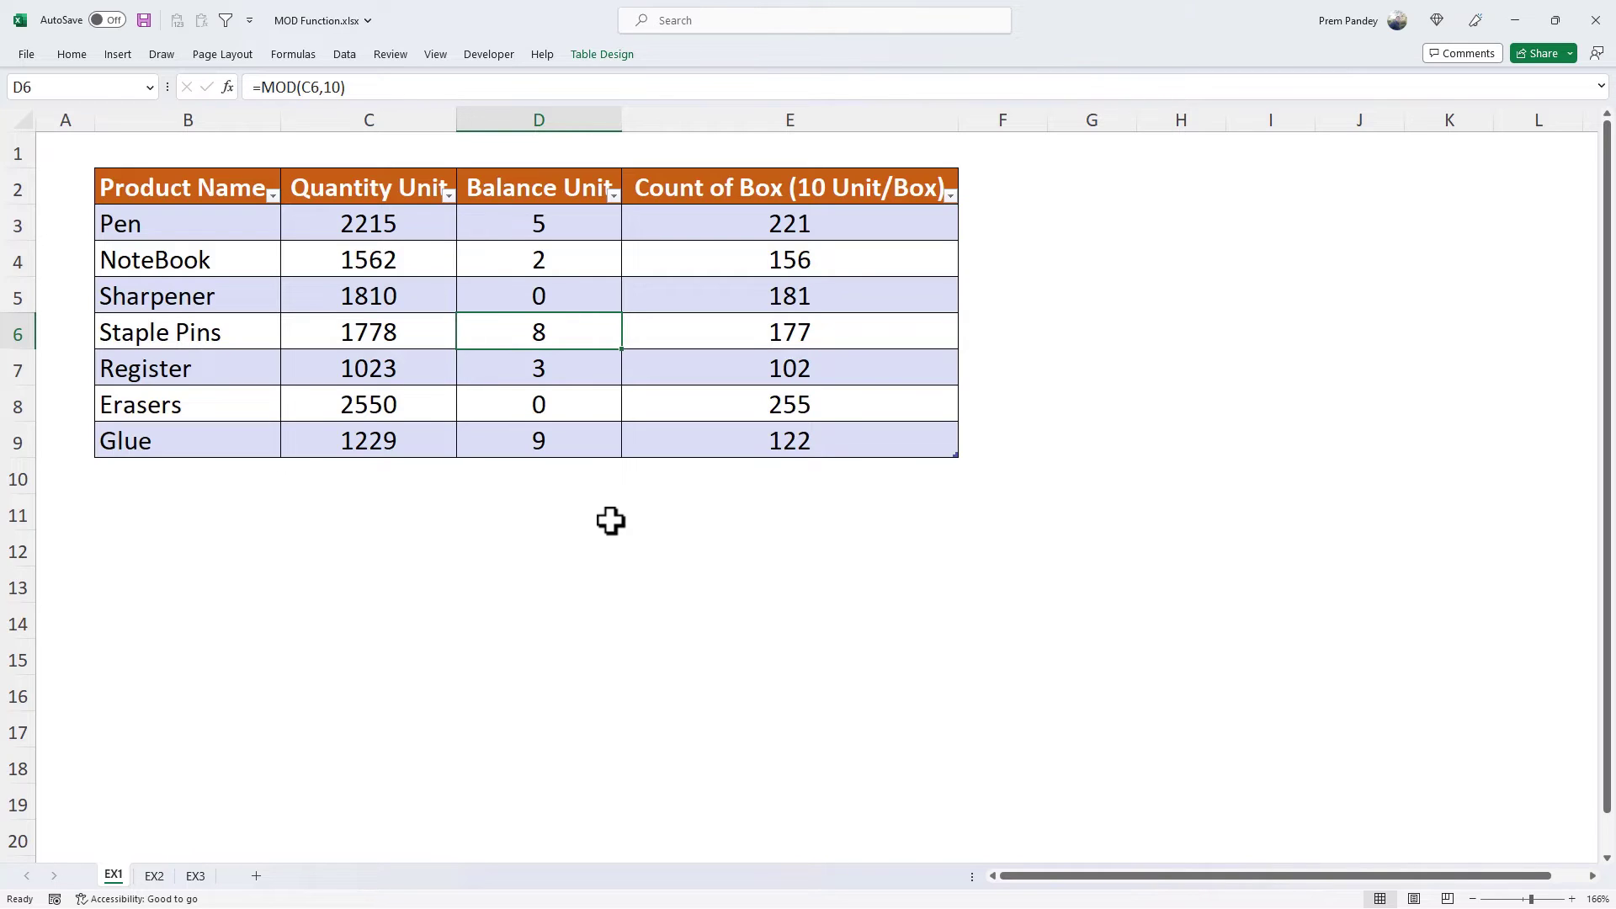
pyautogui.hotkey('ctrl', 'z')
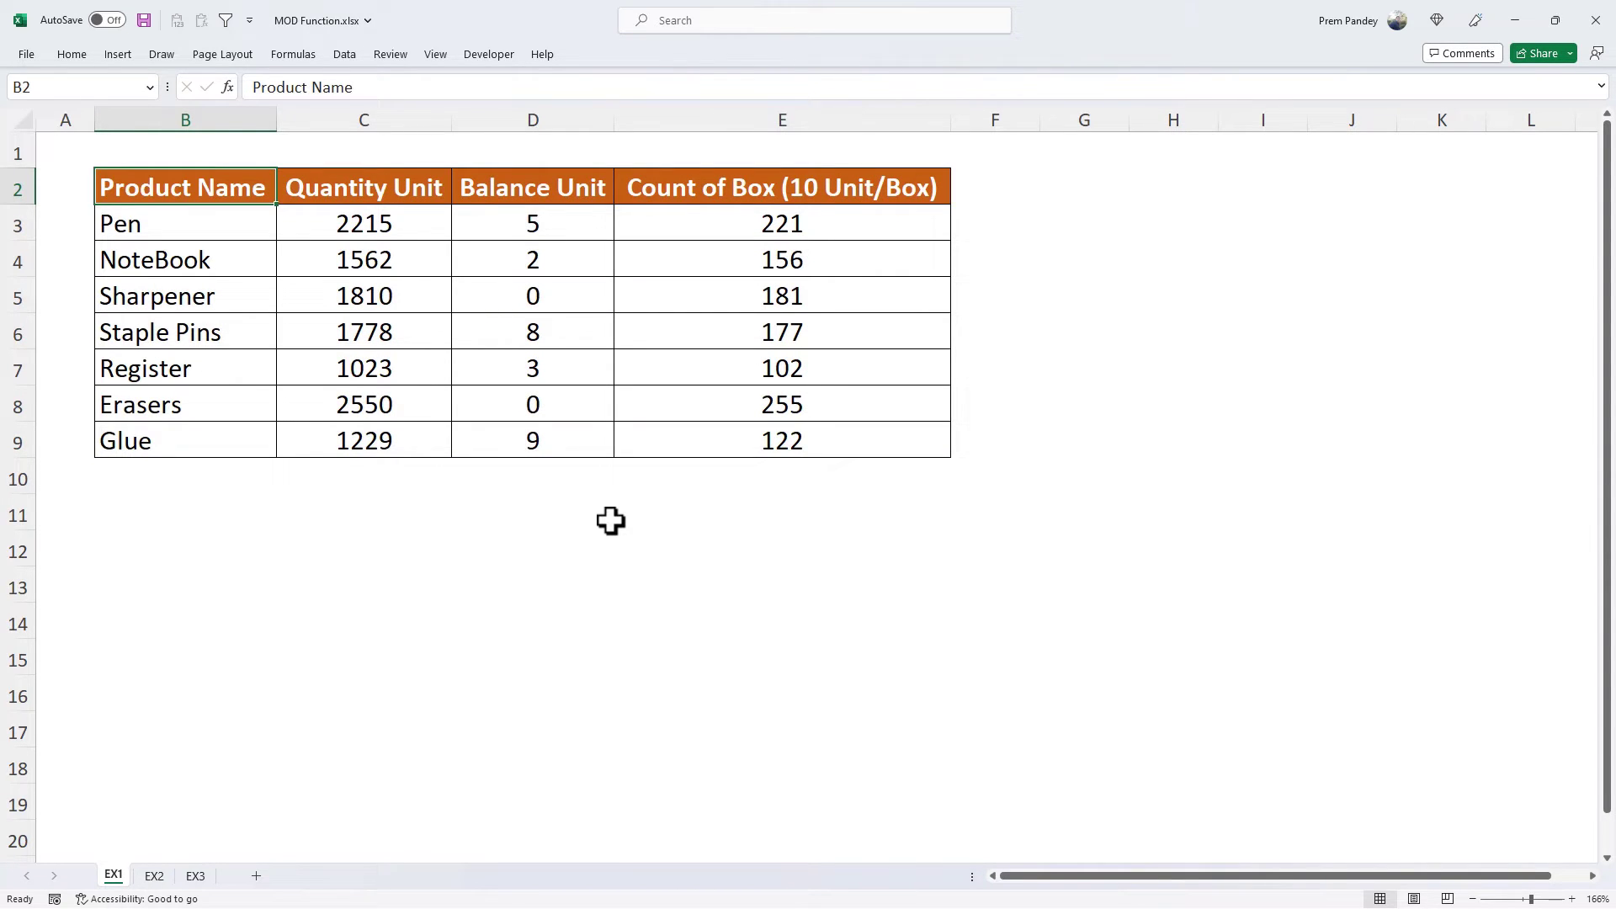
# - Enter the formula =ROW()-1 in F3 beside the Pen row
pyautogui.click(1002, 226)
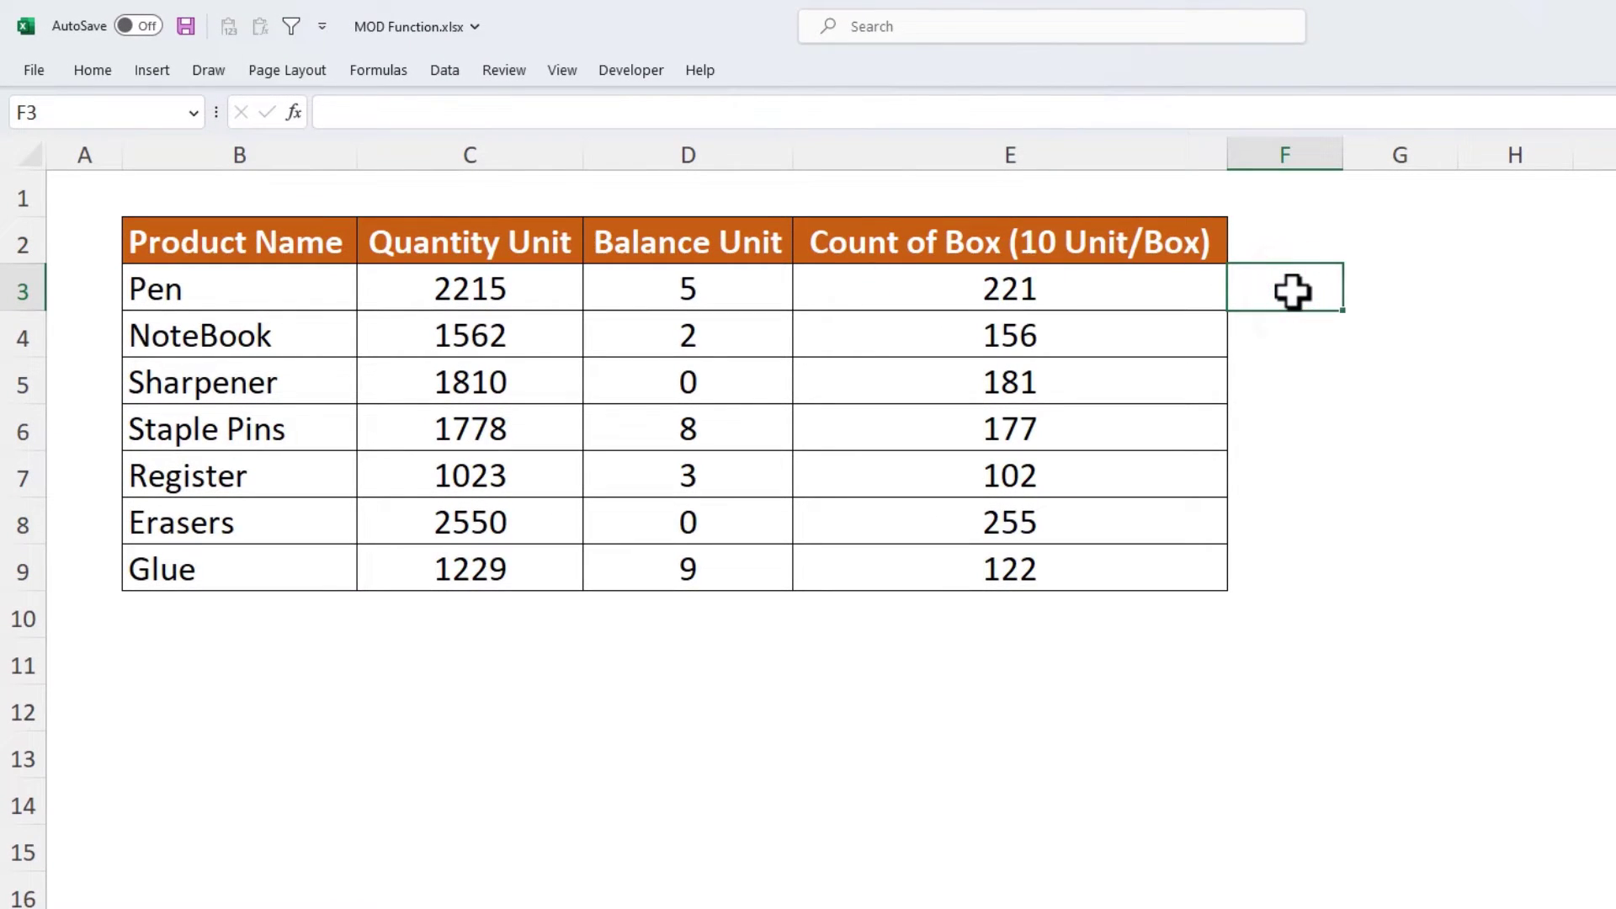
pyautogui.write('=ro')
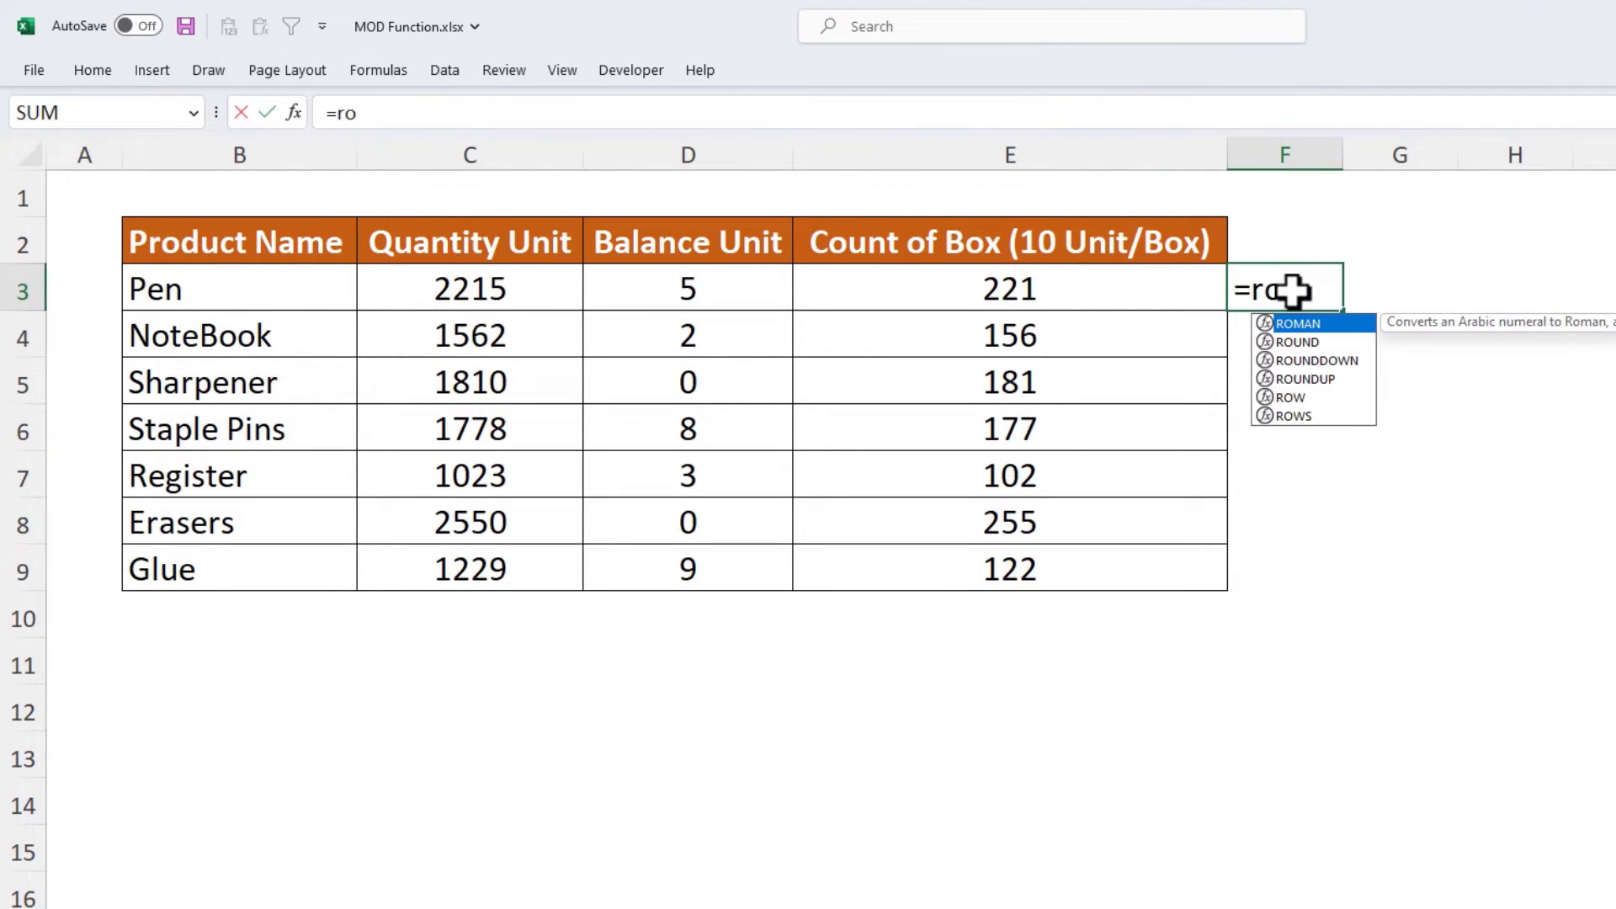
pyautogui.write('w()-1')
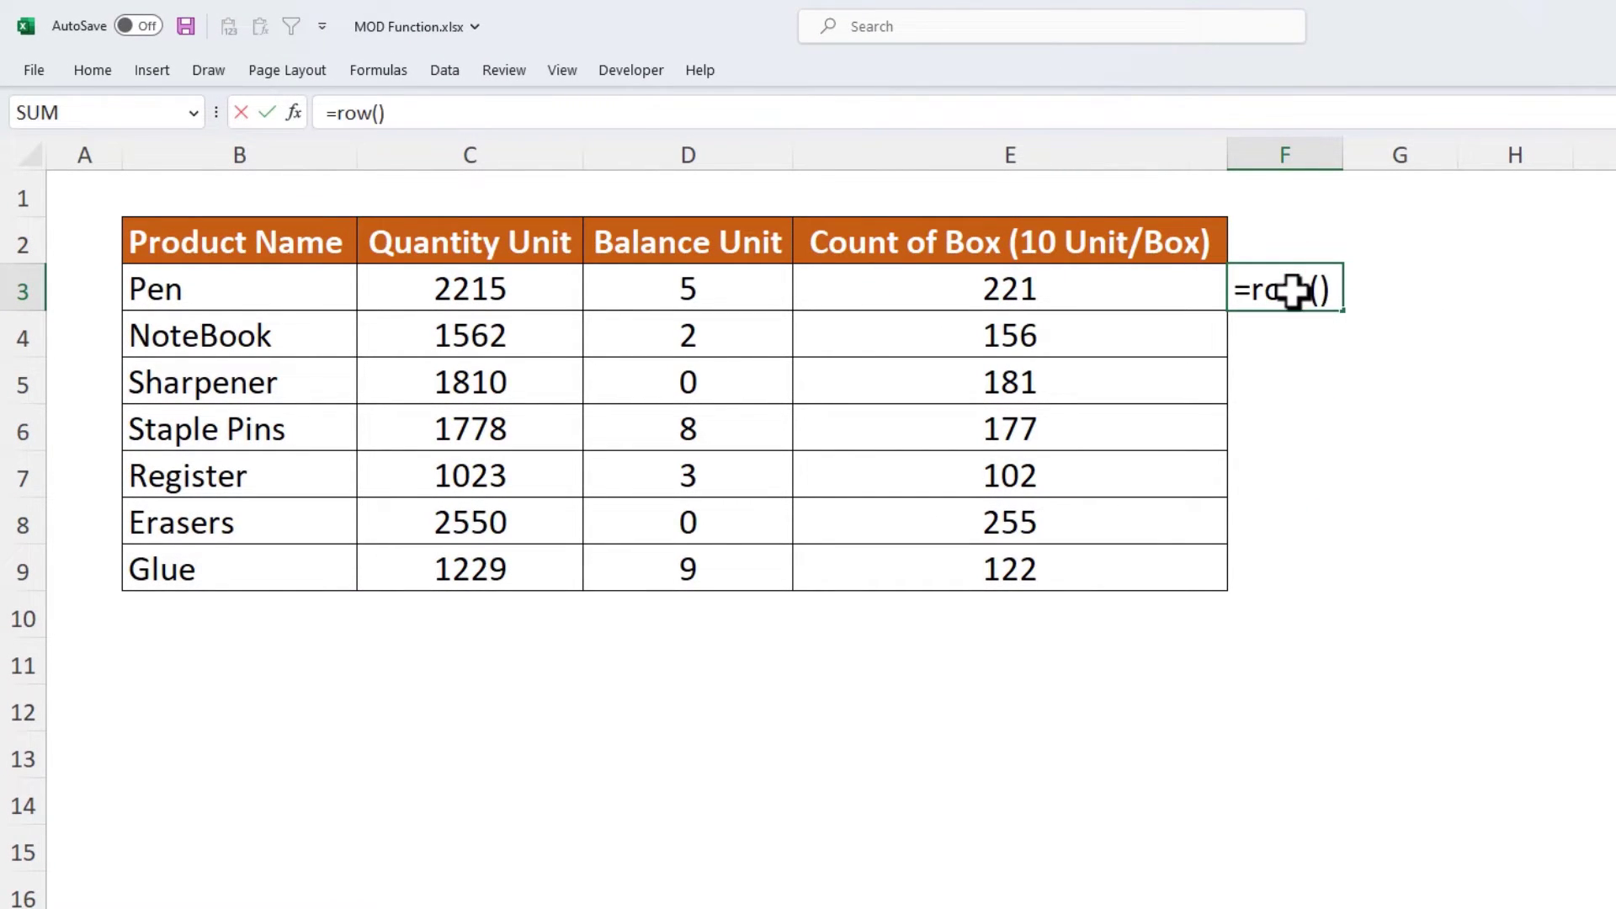
pyautogui.press('Return')
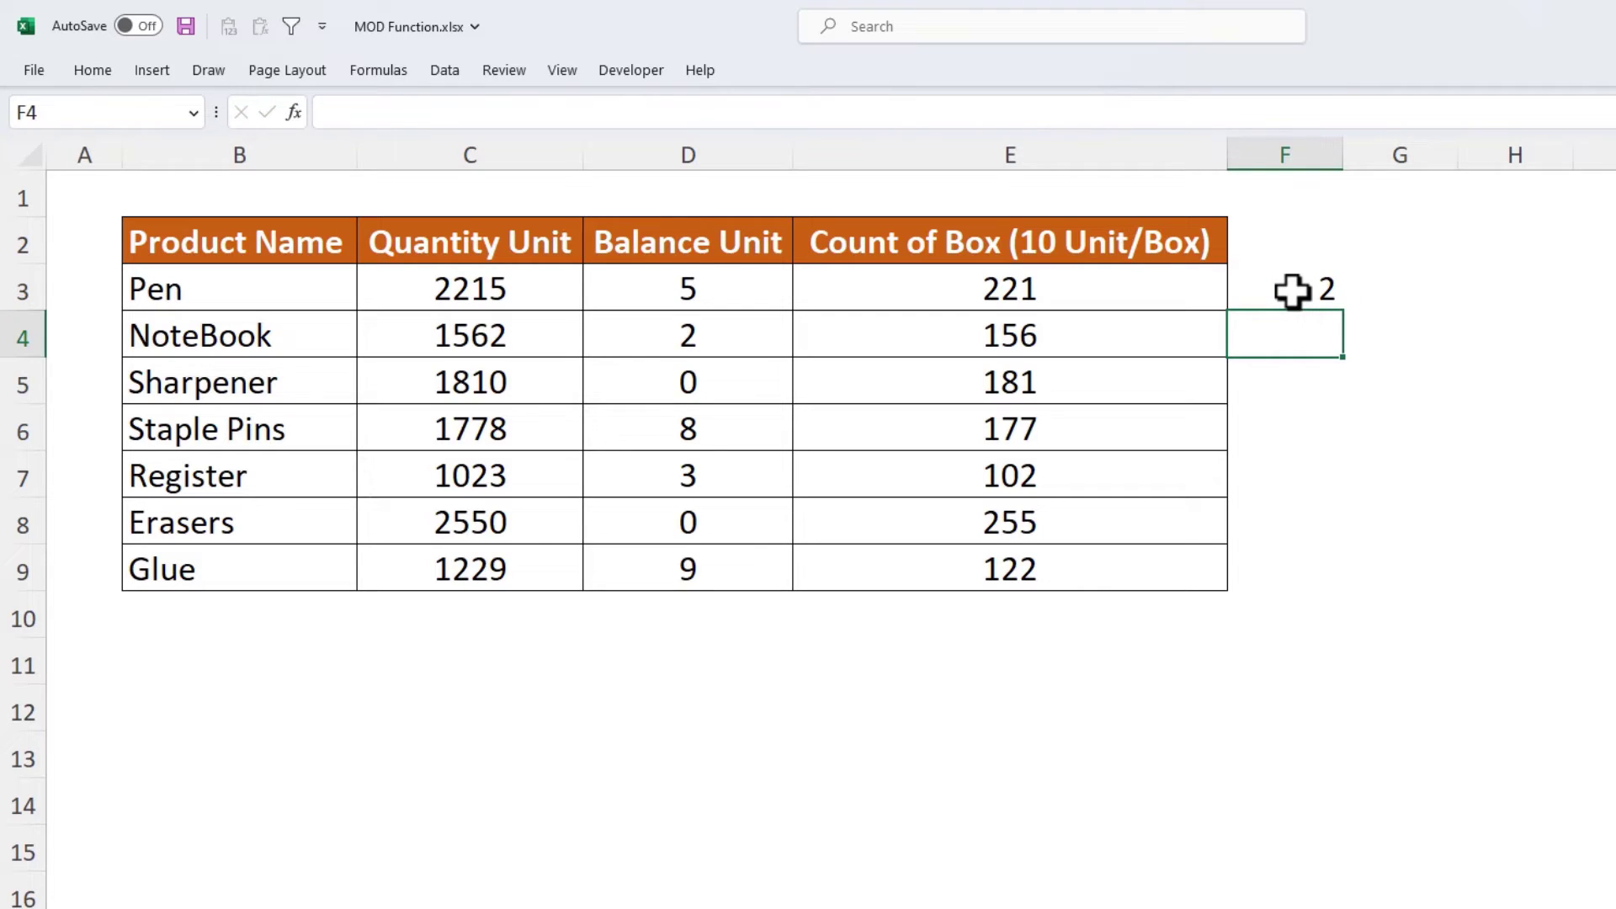
# - Copy the row-number formula from F3 down through F9
pyautogui.click(1292, 292)
pyautogui.doubleClick(1344, 313)
pyautogui.click(1323, 296)
# - Enter =MOD(F3,2) in G3 and copy it down through G9
pyautogui.click(1377, 296)
pyautogui.write('=mod')
pyautogui.press('Tab')
pyautogui.press('Left')
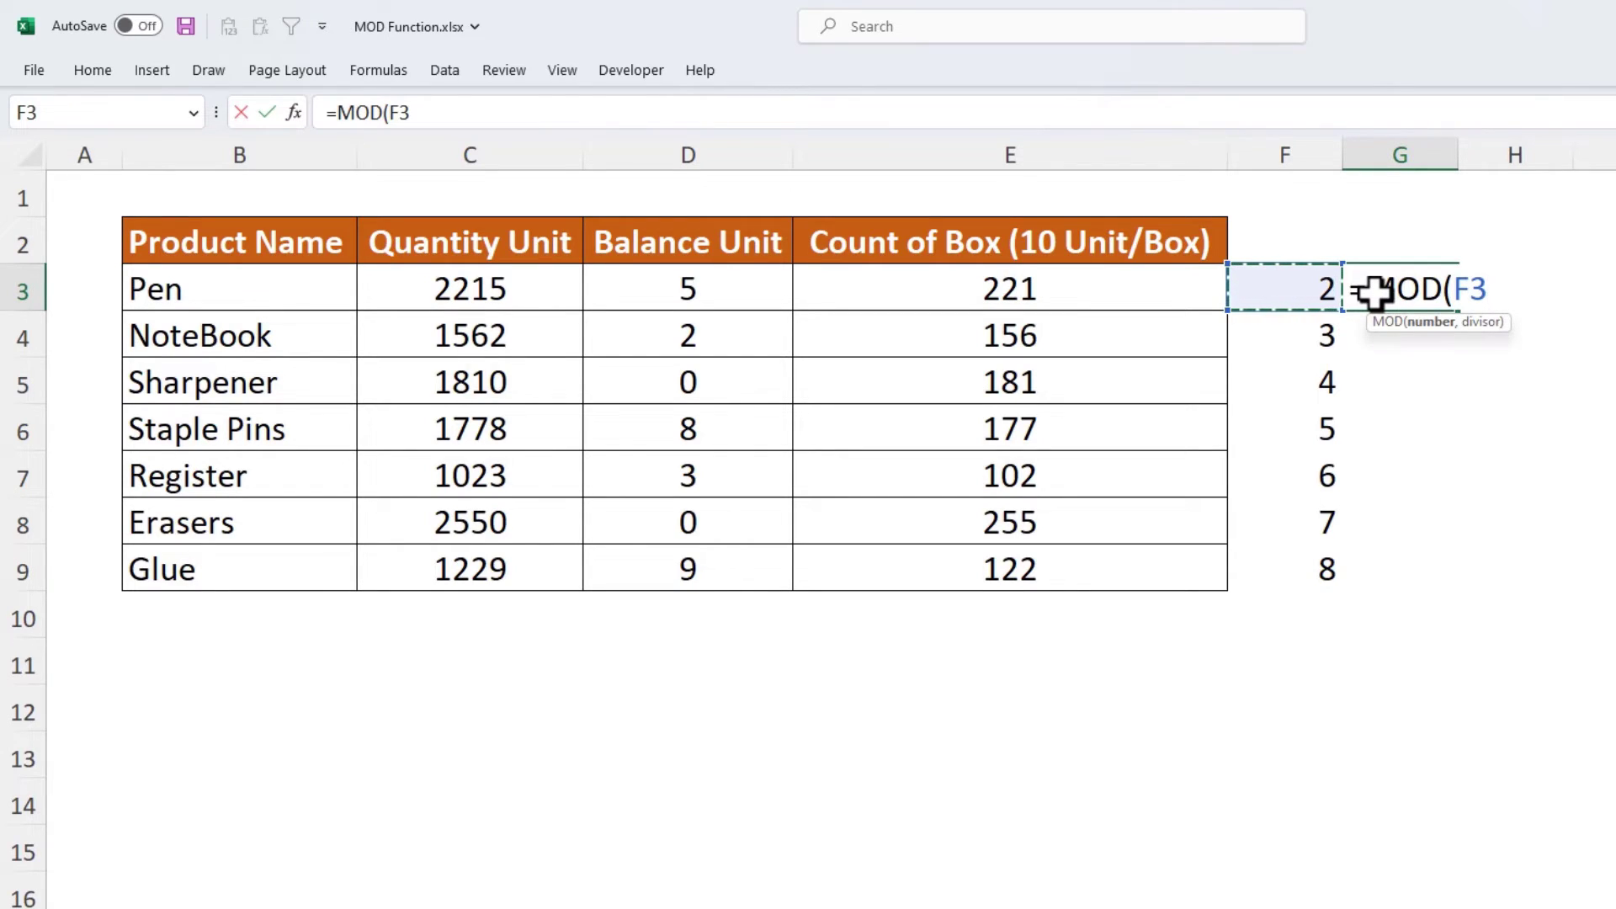
pyautogui.write(',')
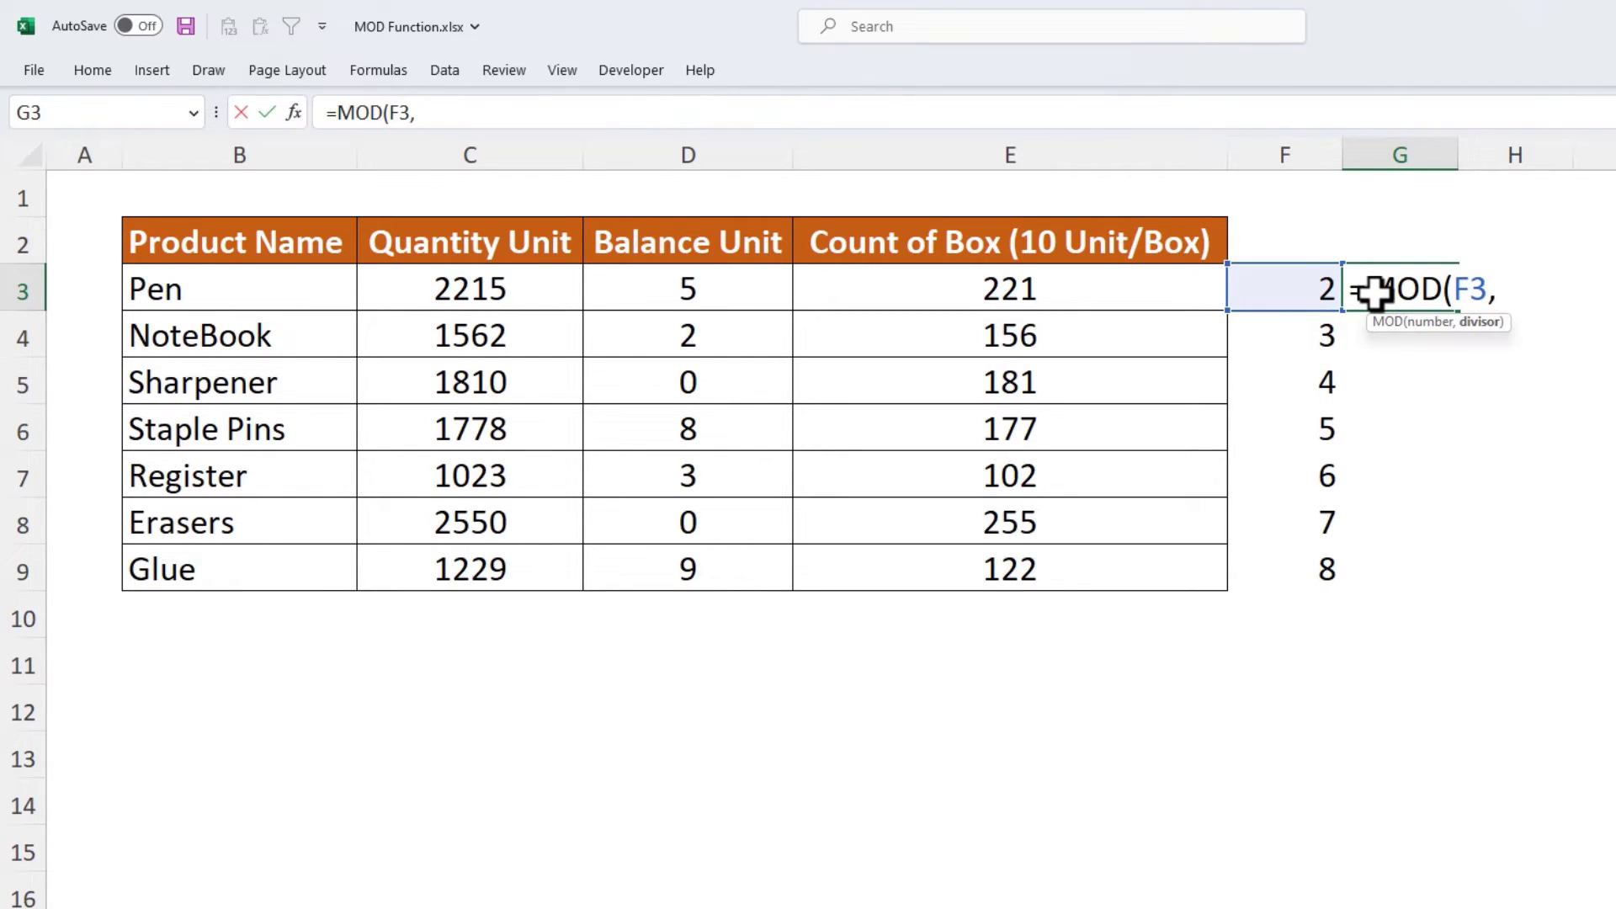
pyautogui.write('2)')
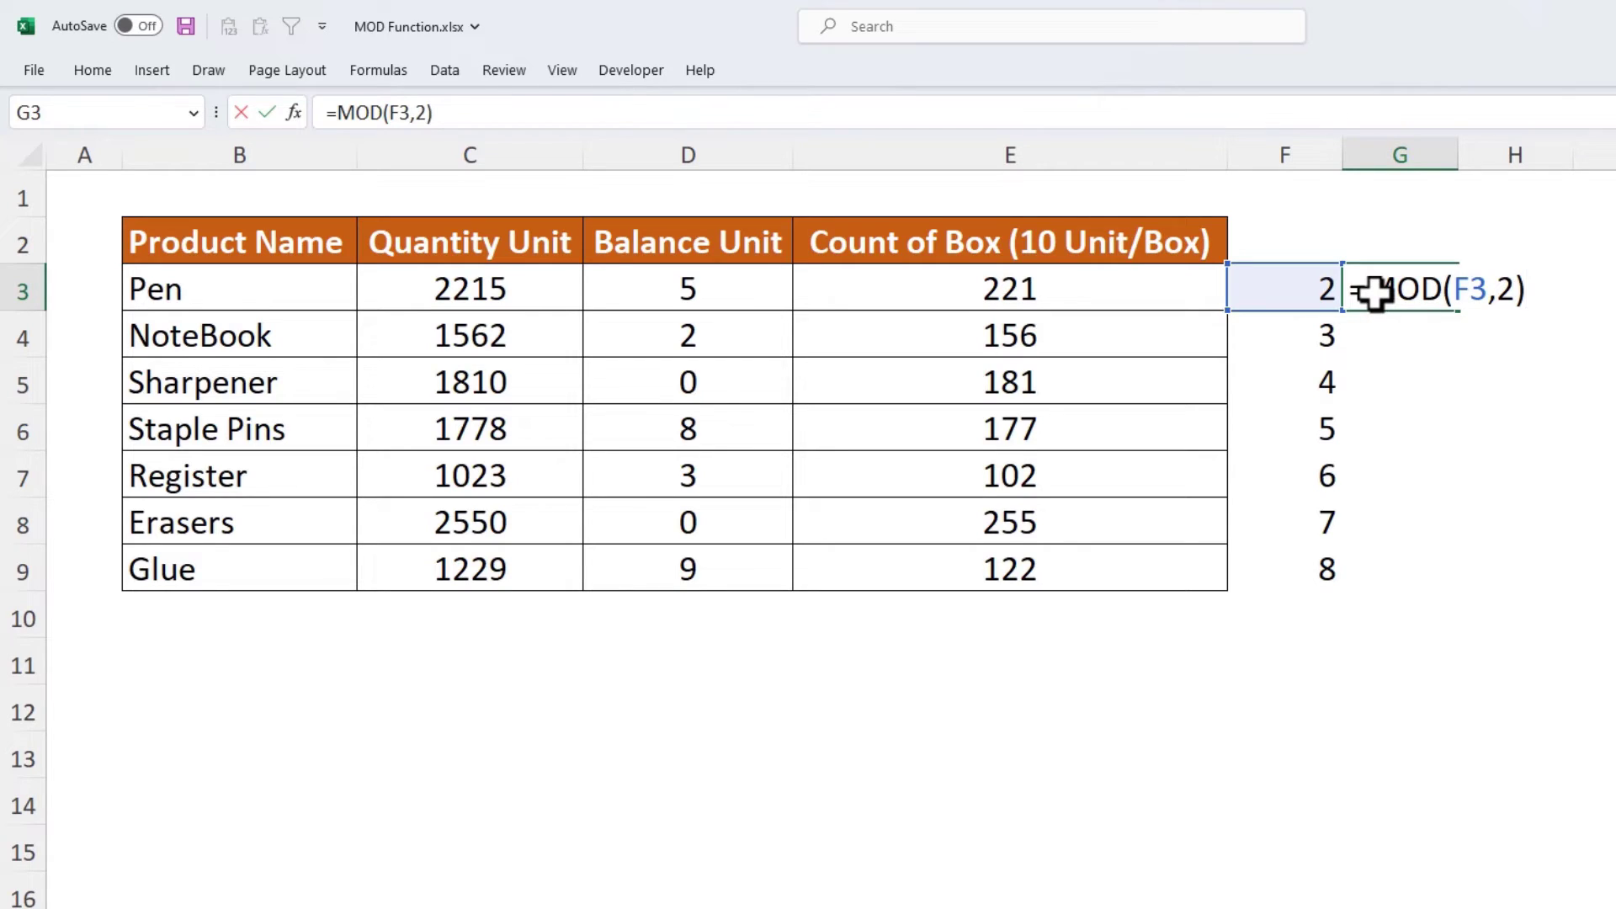
pyautogui.hotkey('ctrl', 'Return')
pyautogui.doubleClick(1459, 311)
pyautogui.click(1428, 288)
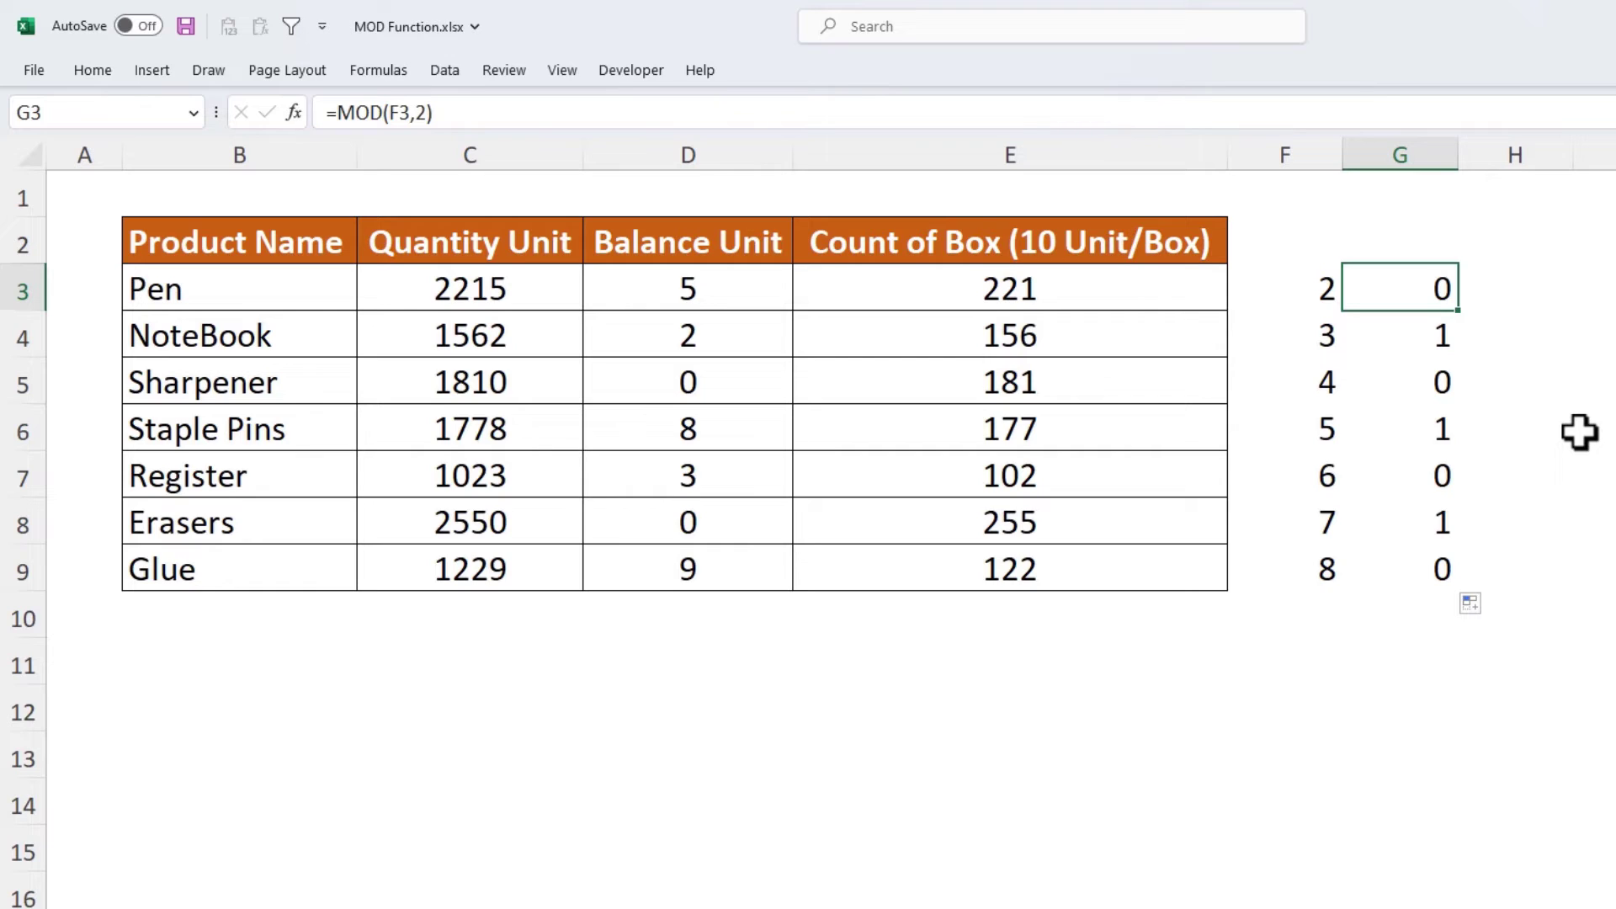
# - Enter the test =G3=0 in H3 and copy it down through H9
pyautogui.press('Right')
pyautogui.write('=')
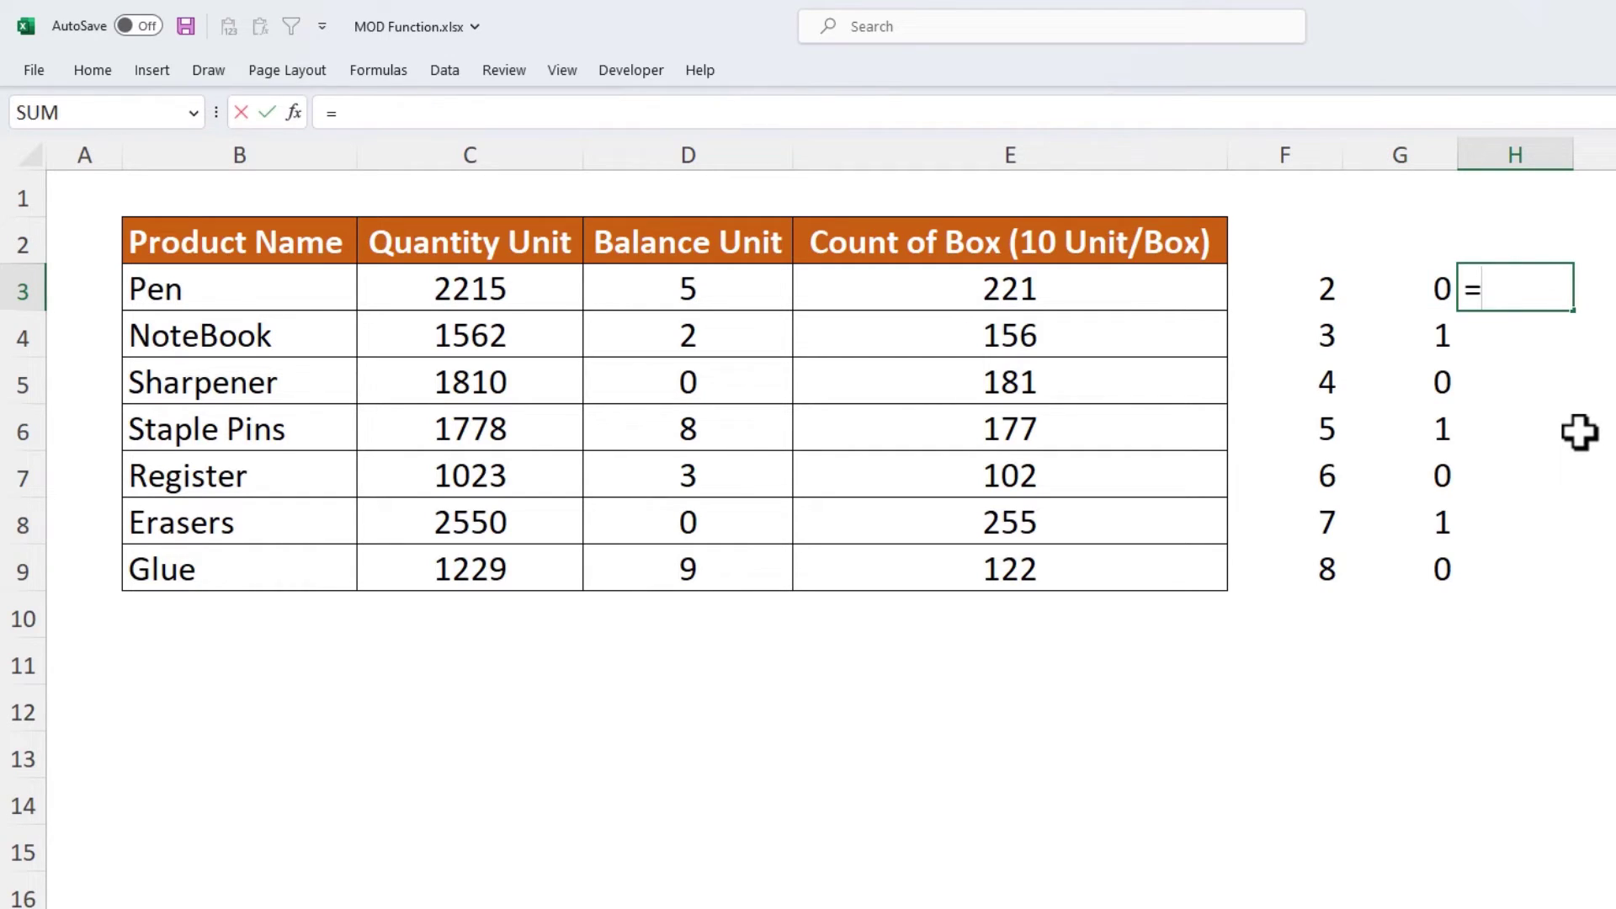
pyautogui.press('Left')
pyautogui.write('=')
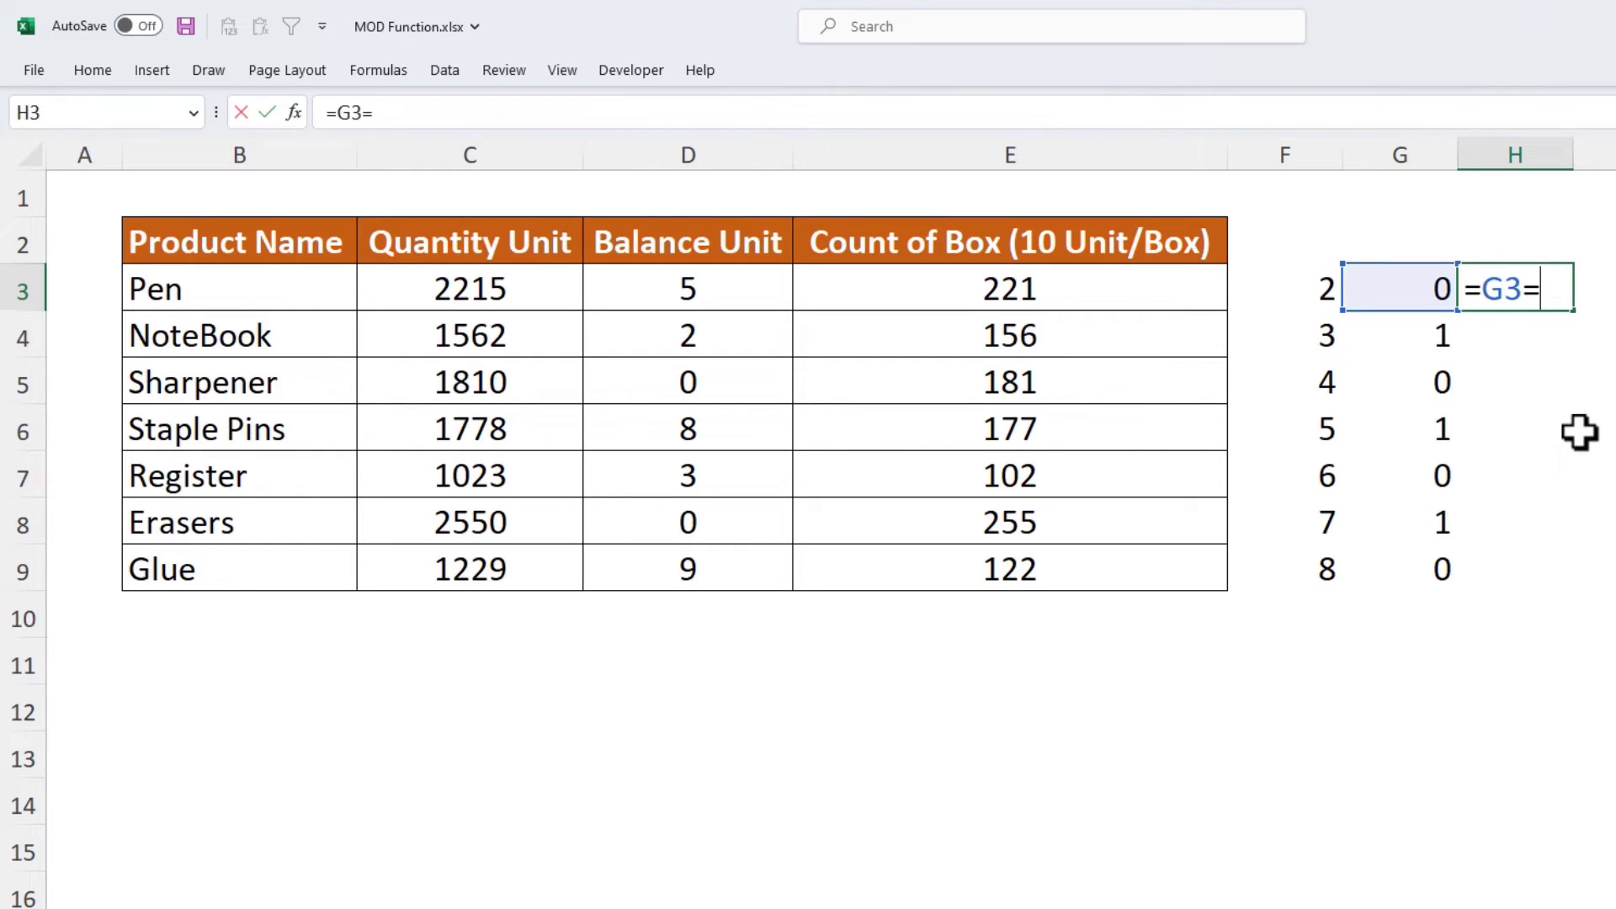
pyautogui.write('0')
pyautogui.hotkey('ctrl', 'Return')
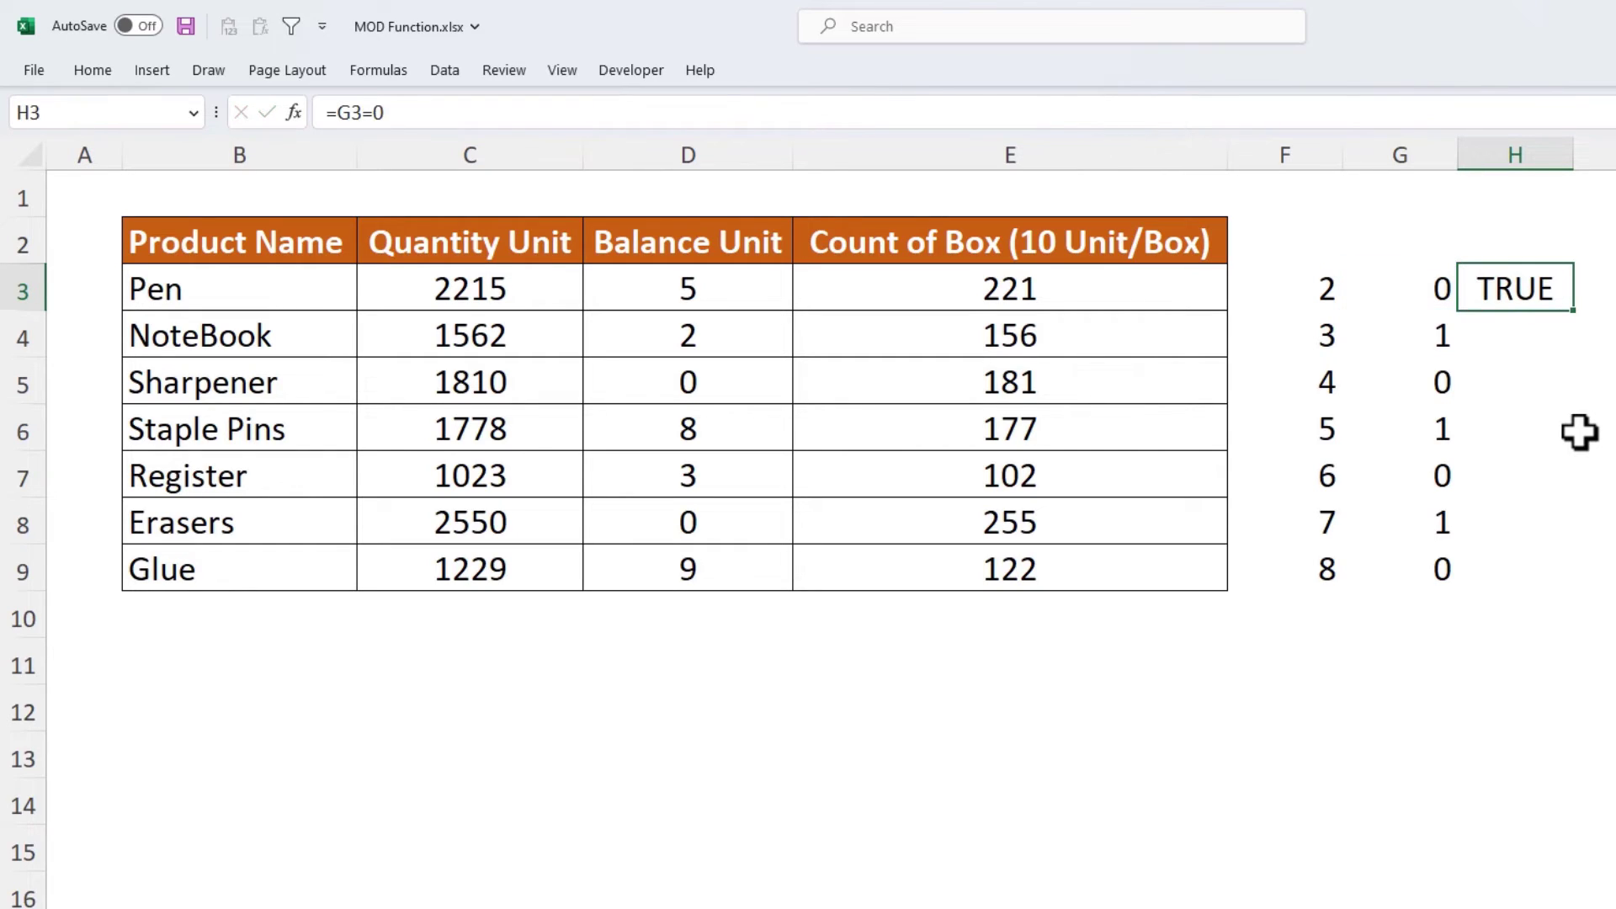
pyautogui.doubleClick(1573, 312)
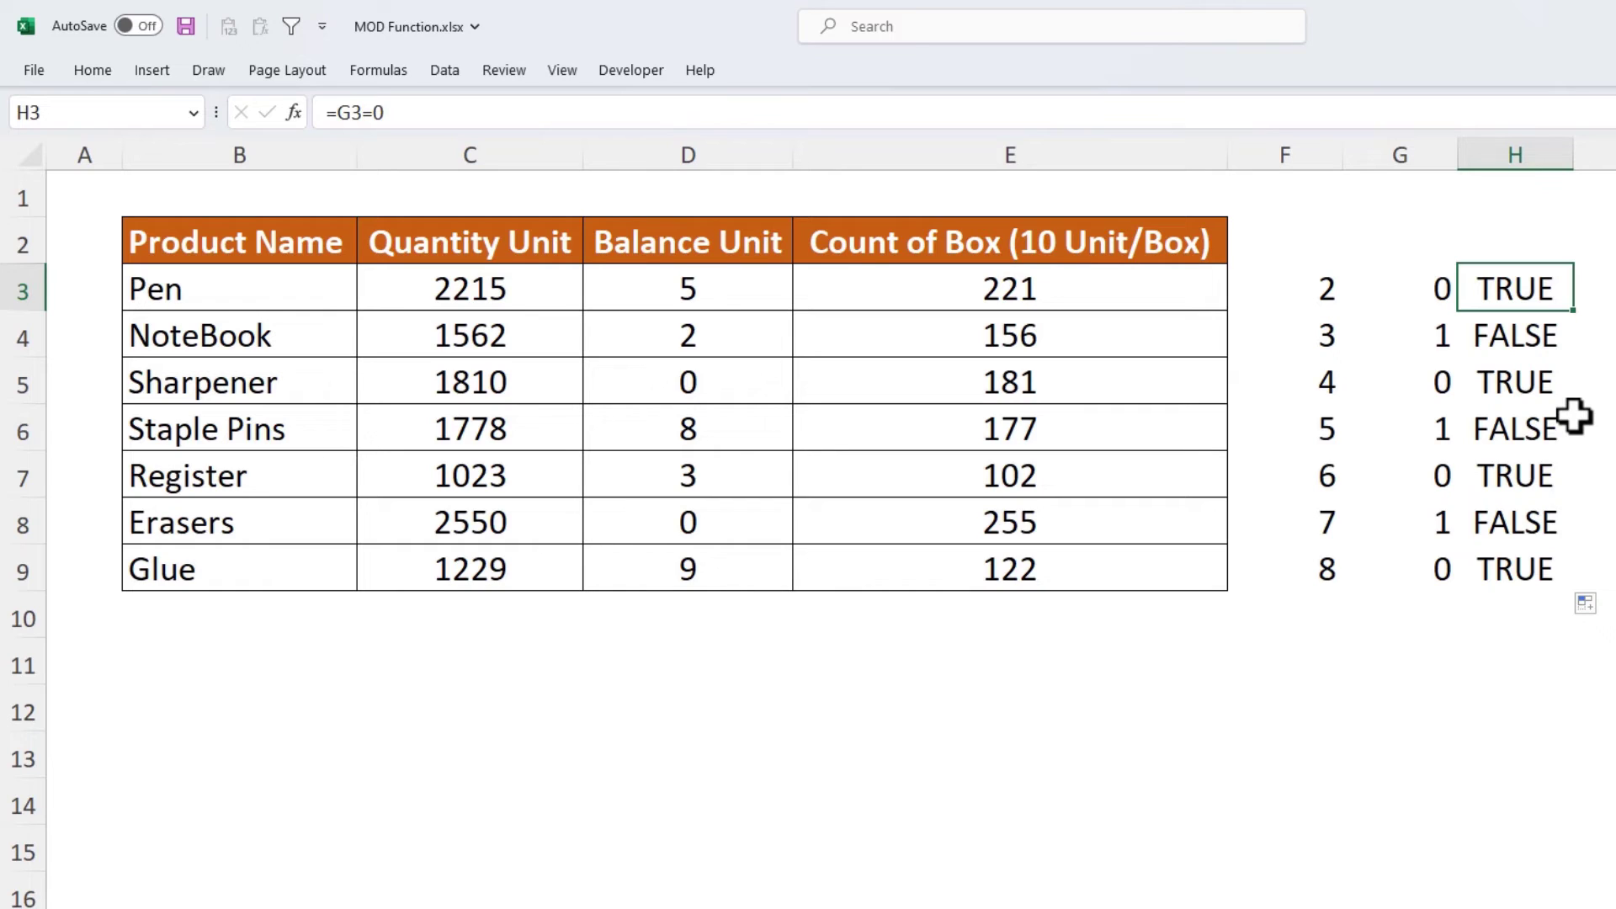
# - Clear the helper formulas from F3:H9
pyautogui.moveTo(1323, 286); pyautogui.dragTo(1515, 595)
# - Create a formula-based conditional formatting rule for the product rows B3:E9 using =mod(row()-1,2)=0
pyautogui.moveTo(235, 289); pyautogui.dragTo(1056, 556)
pyautogui.click(105, 69)
pyautogui.click(1057, 124)
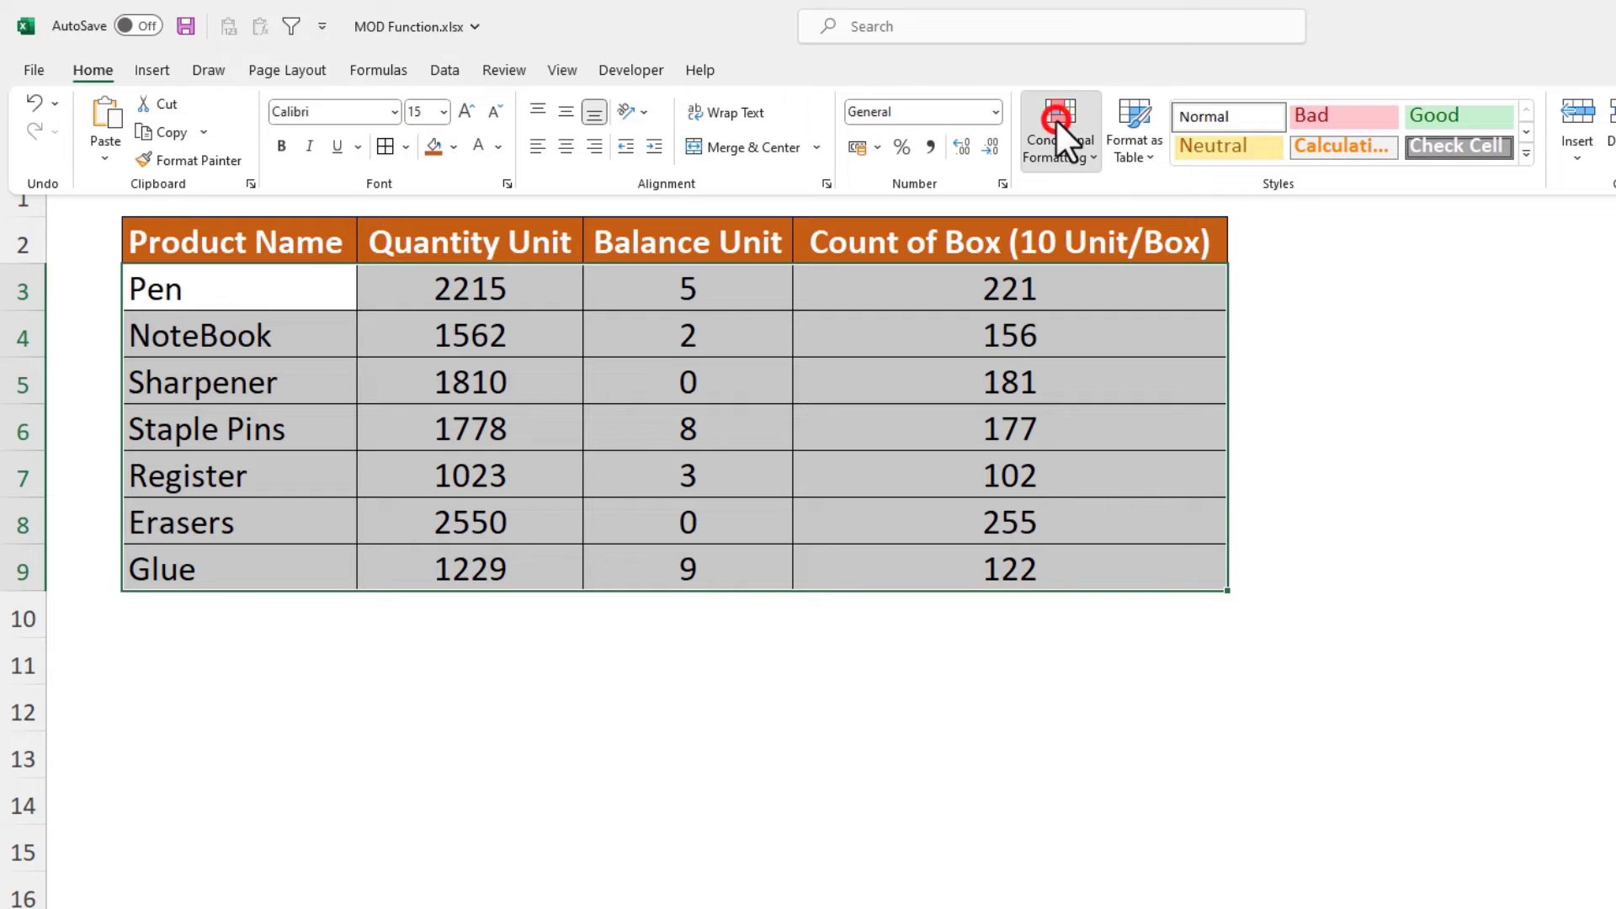
pyautogui.click(1086, 458)
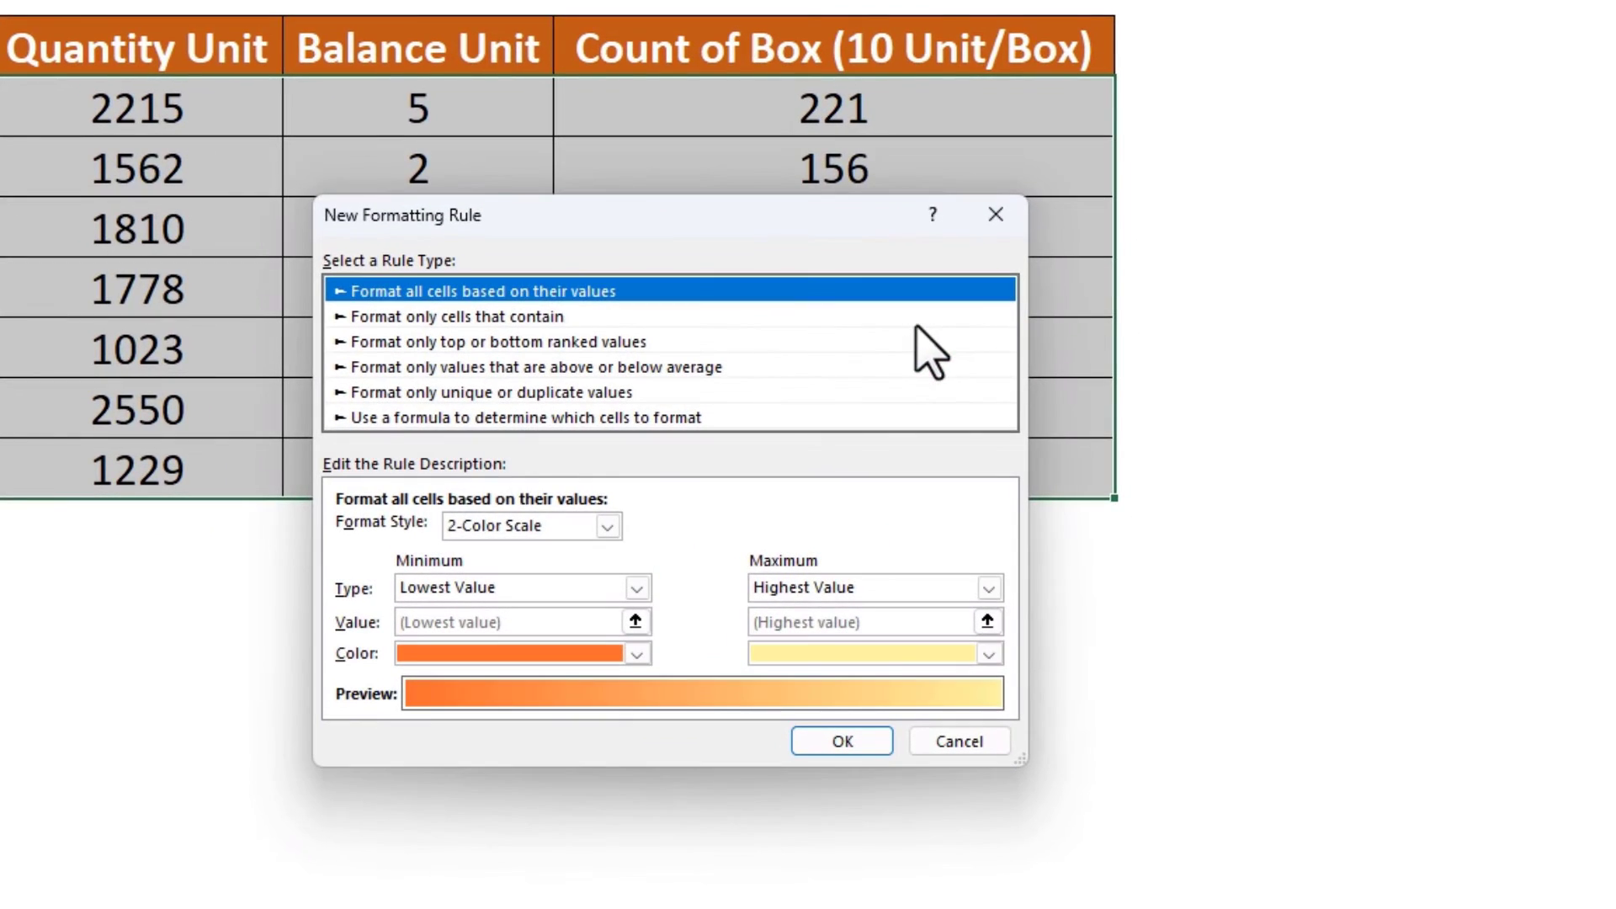
pyautogui.click(620, 419)
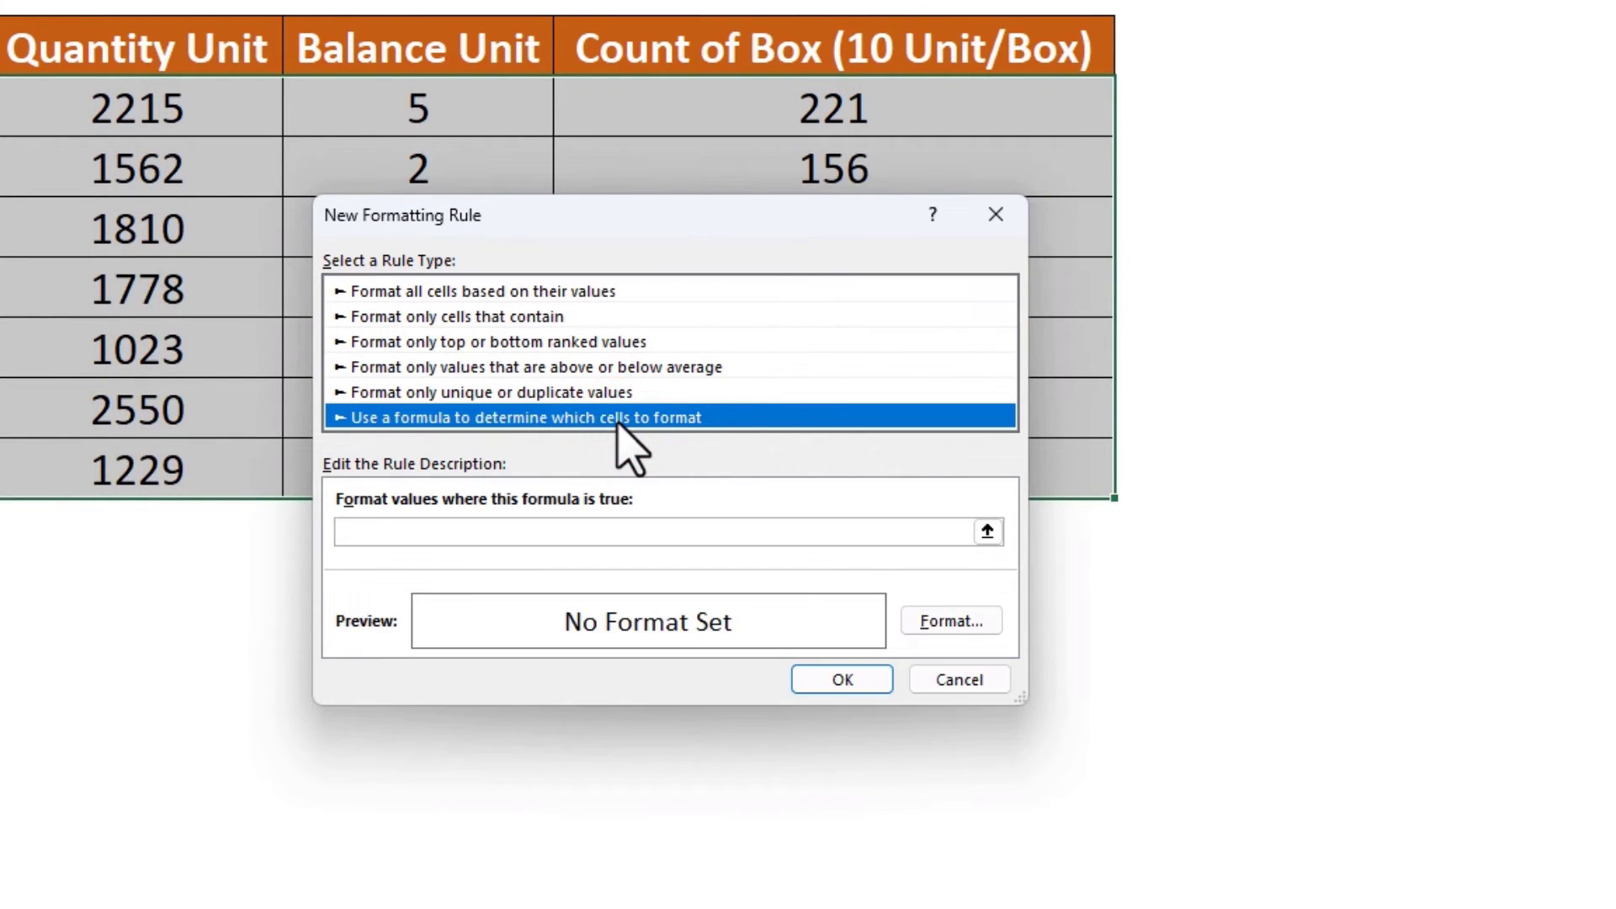
pyautogui.click(384, 531)
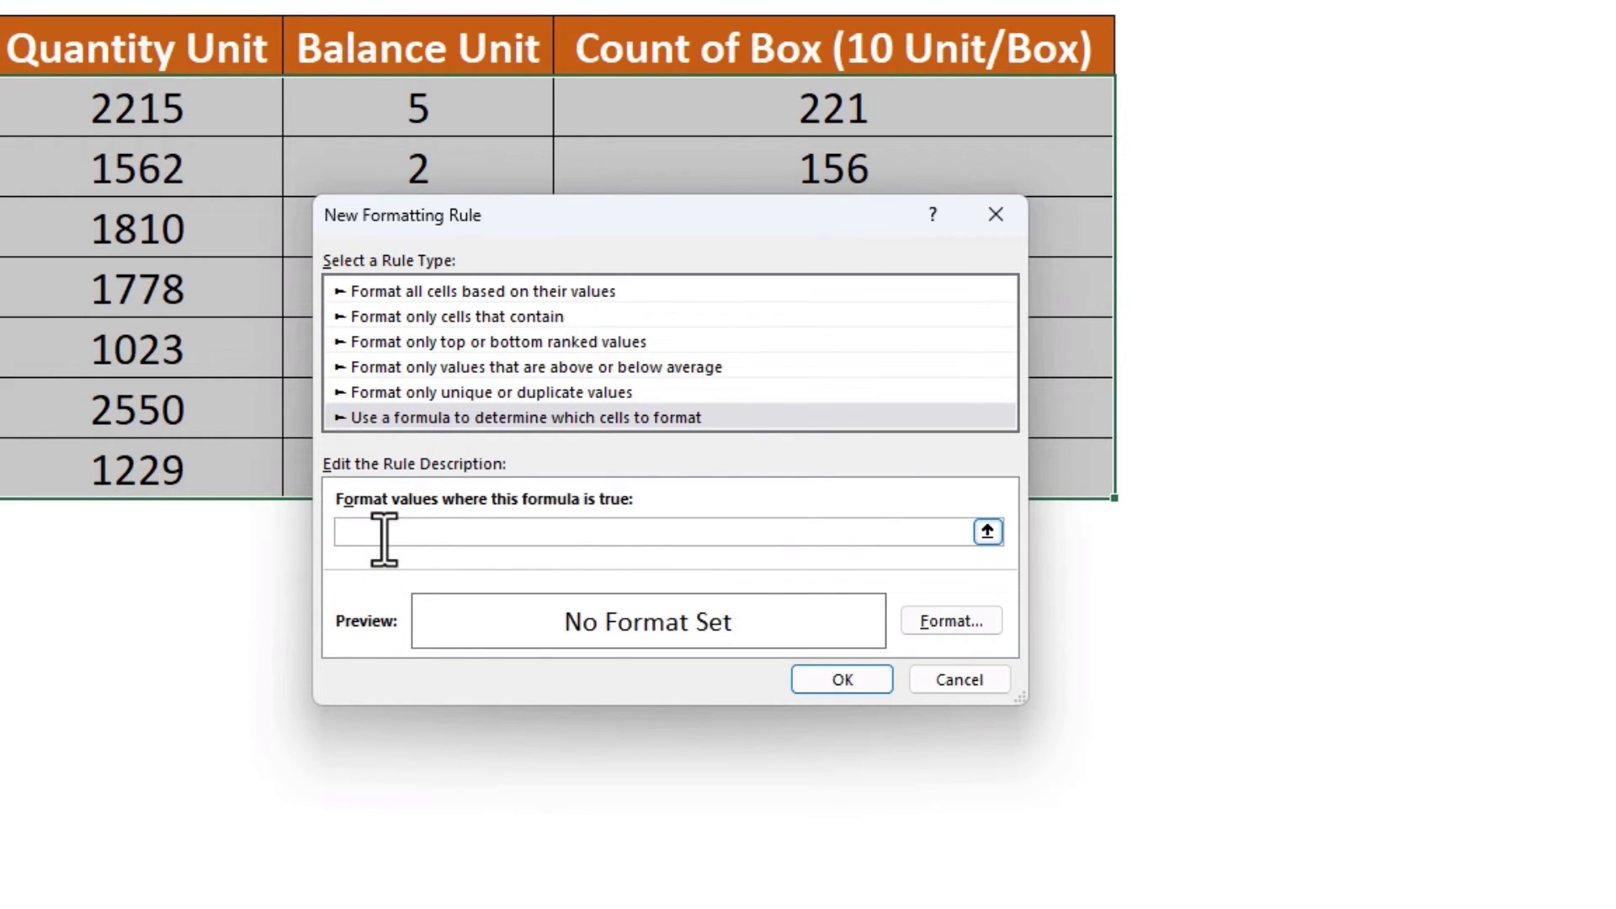
pyautogui.write('=mod(row()-1,2)=0')
# - Give the rule a light green background fill and apply it to the product rows
pyautogui.click(942, 627)
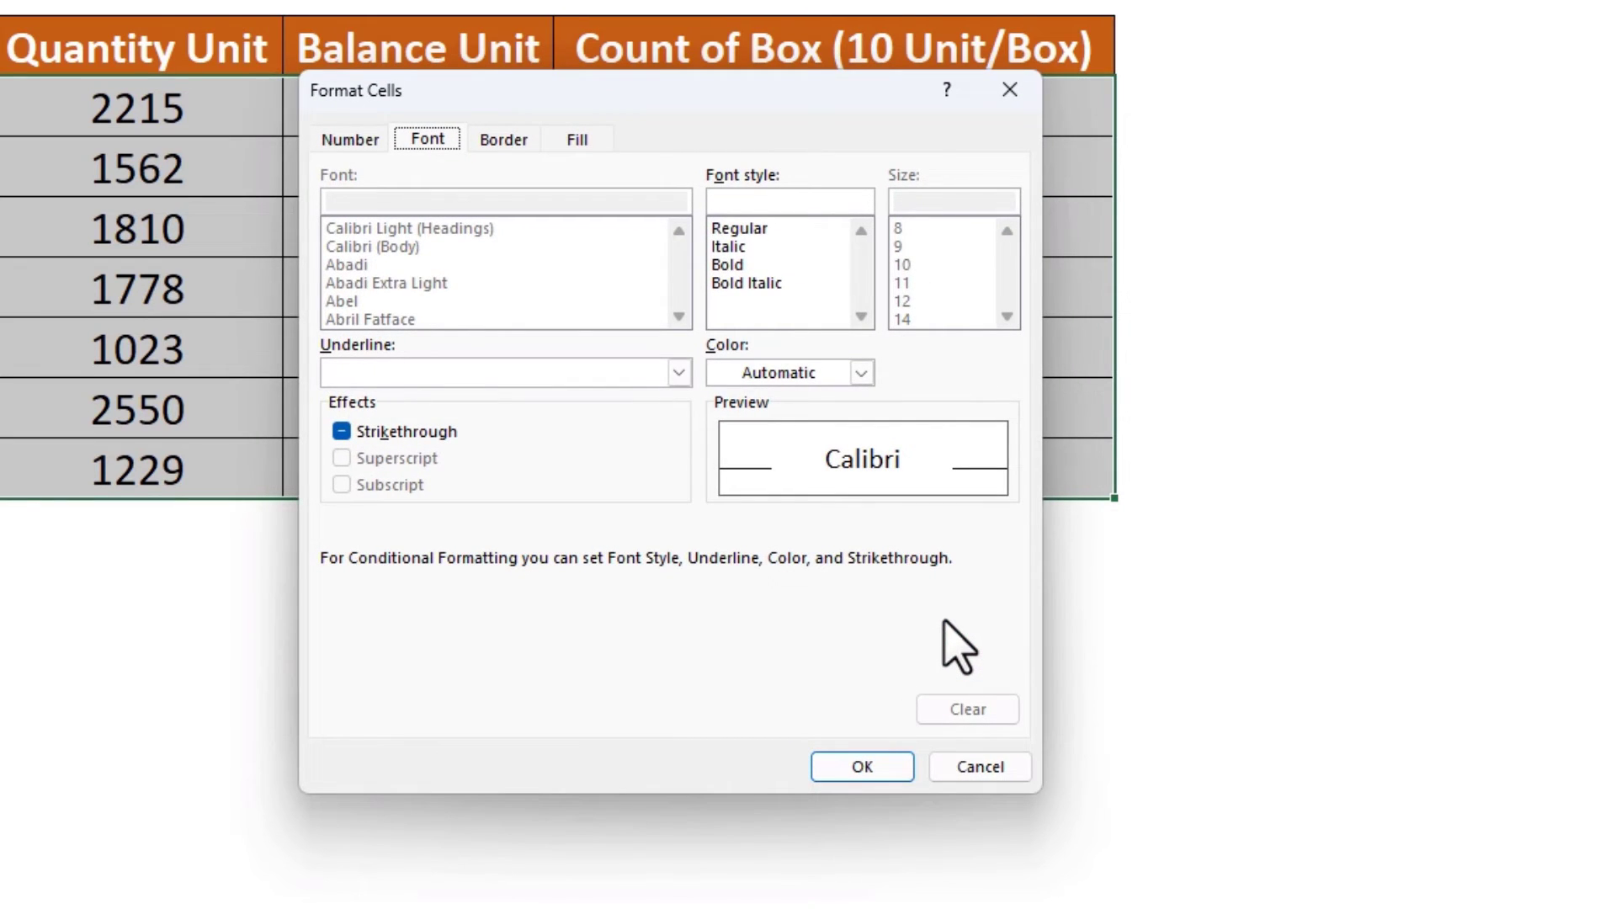
pyautogui.click(579, 139)
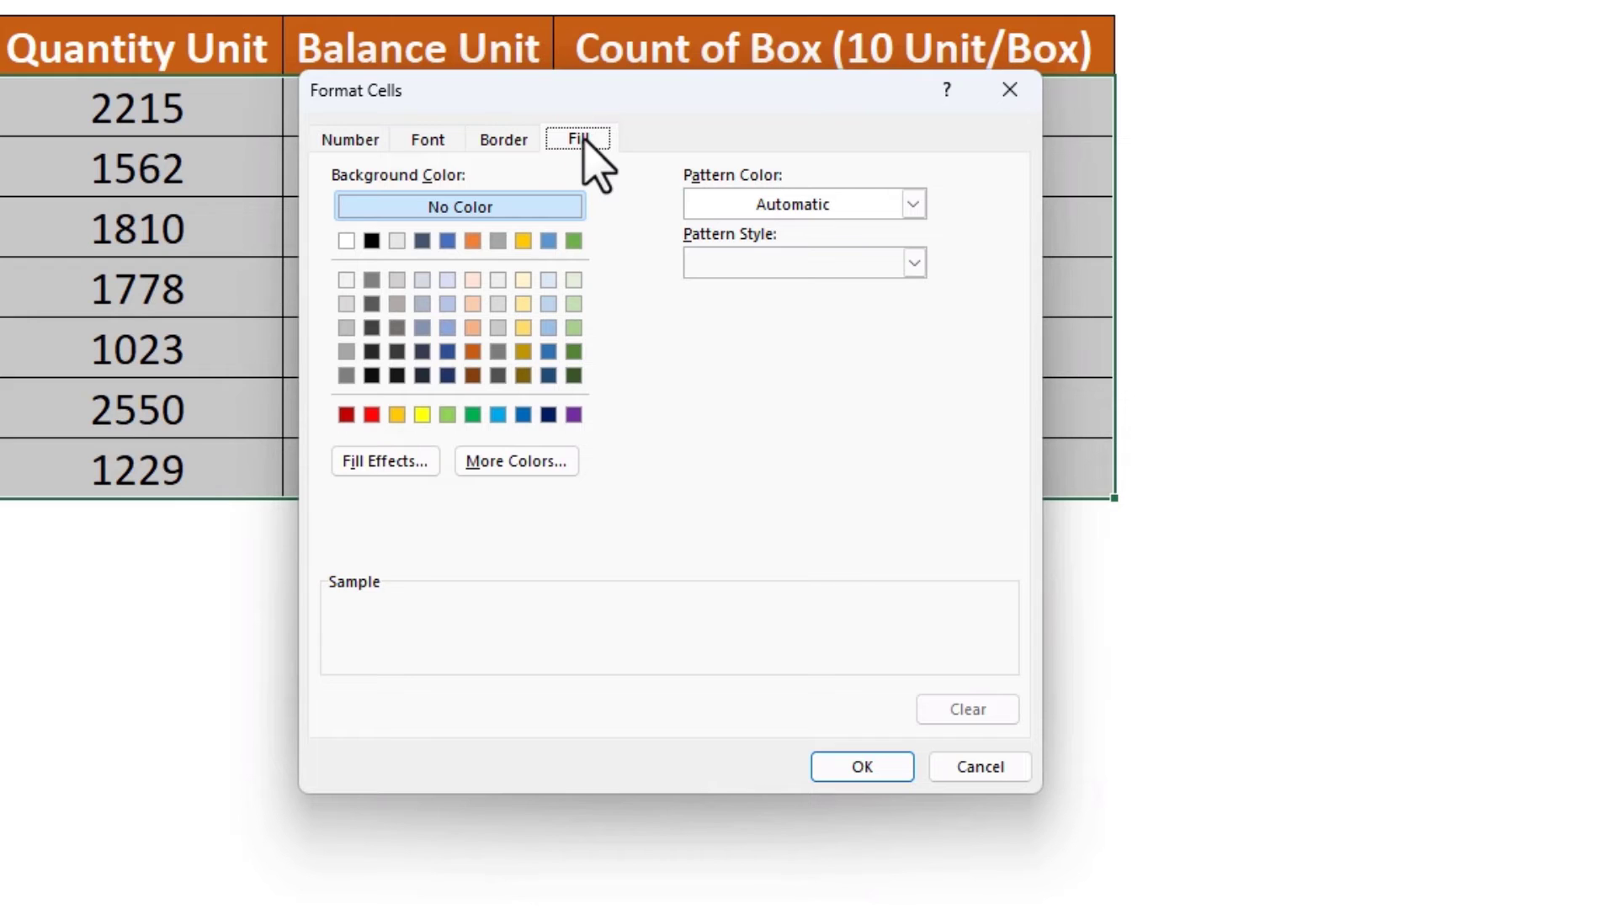
pyautogui.click(347, 138)
pyautogui.click(438, 140)
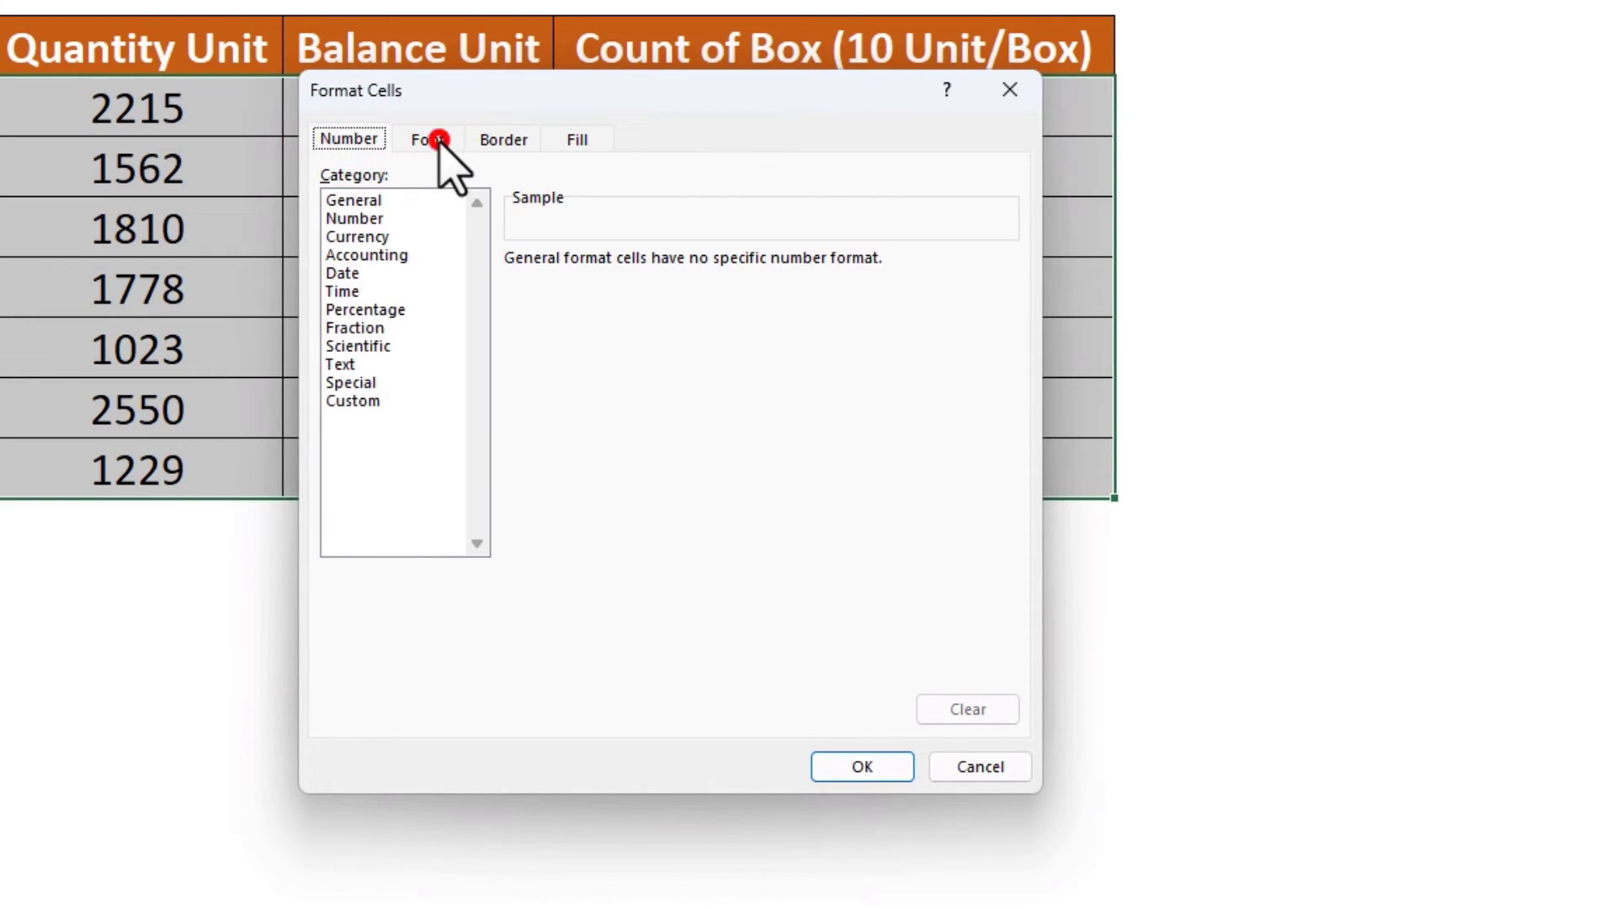
pyautogui.click(505, 139)
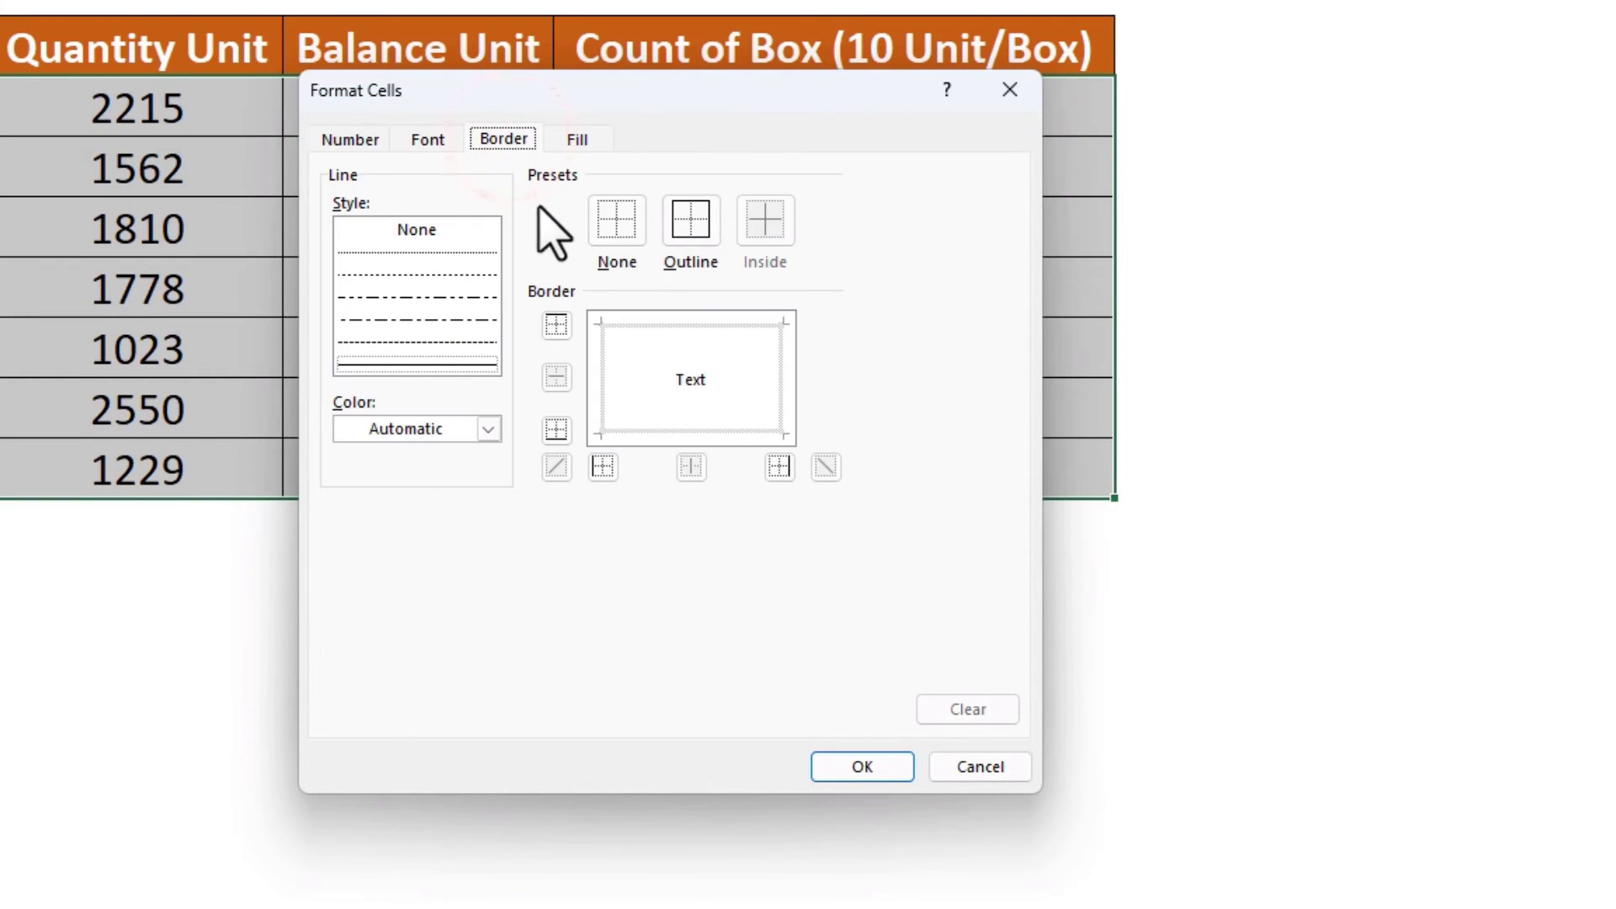
pyautogui.click(579, 140)
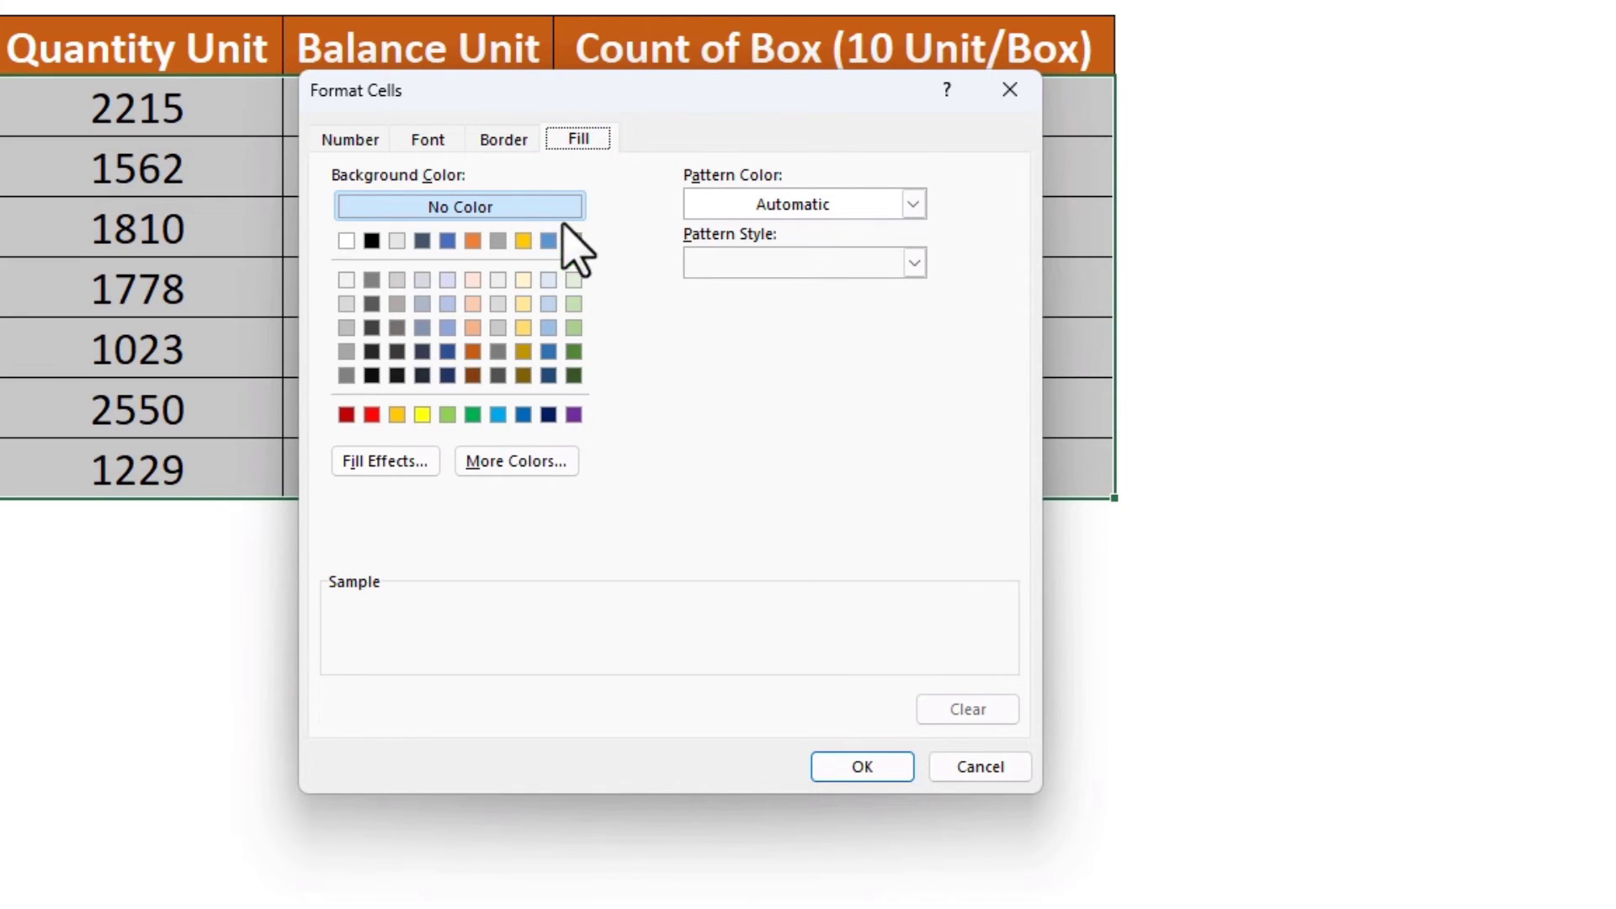
pyautogui.click(573, 303)
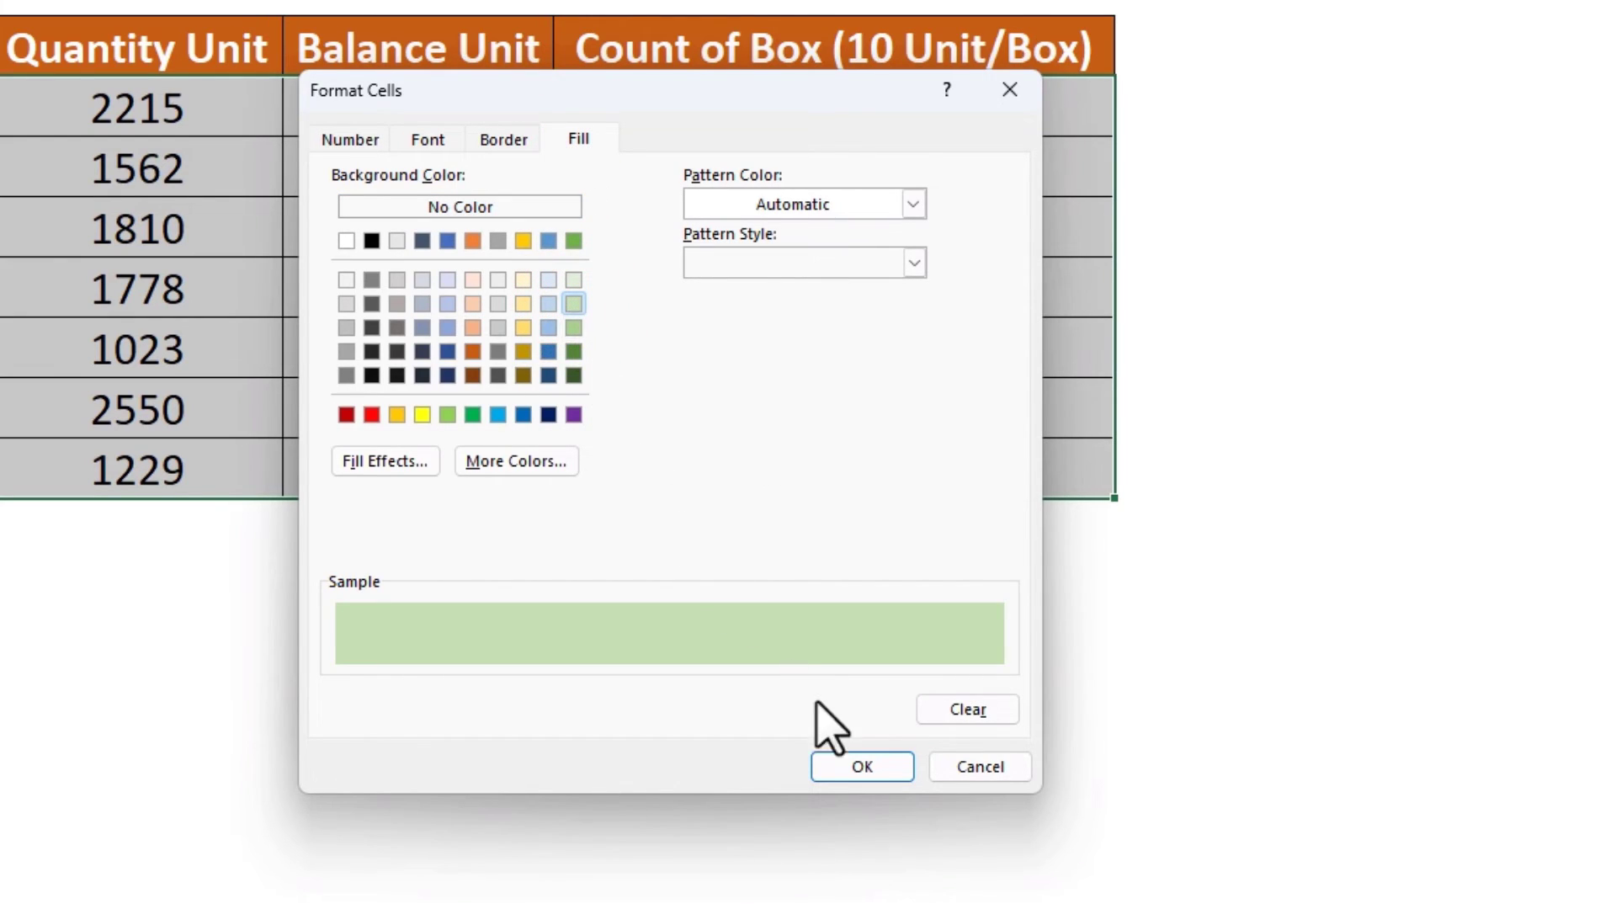
pyautogui.click(858, 767)
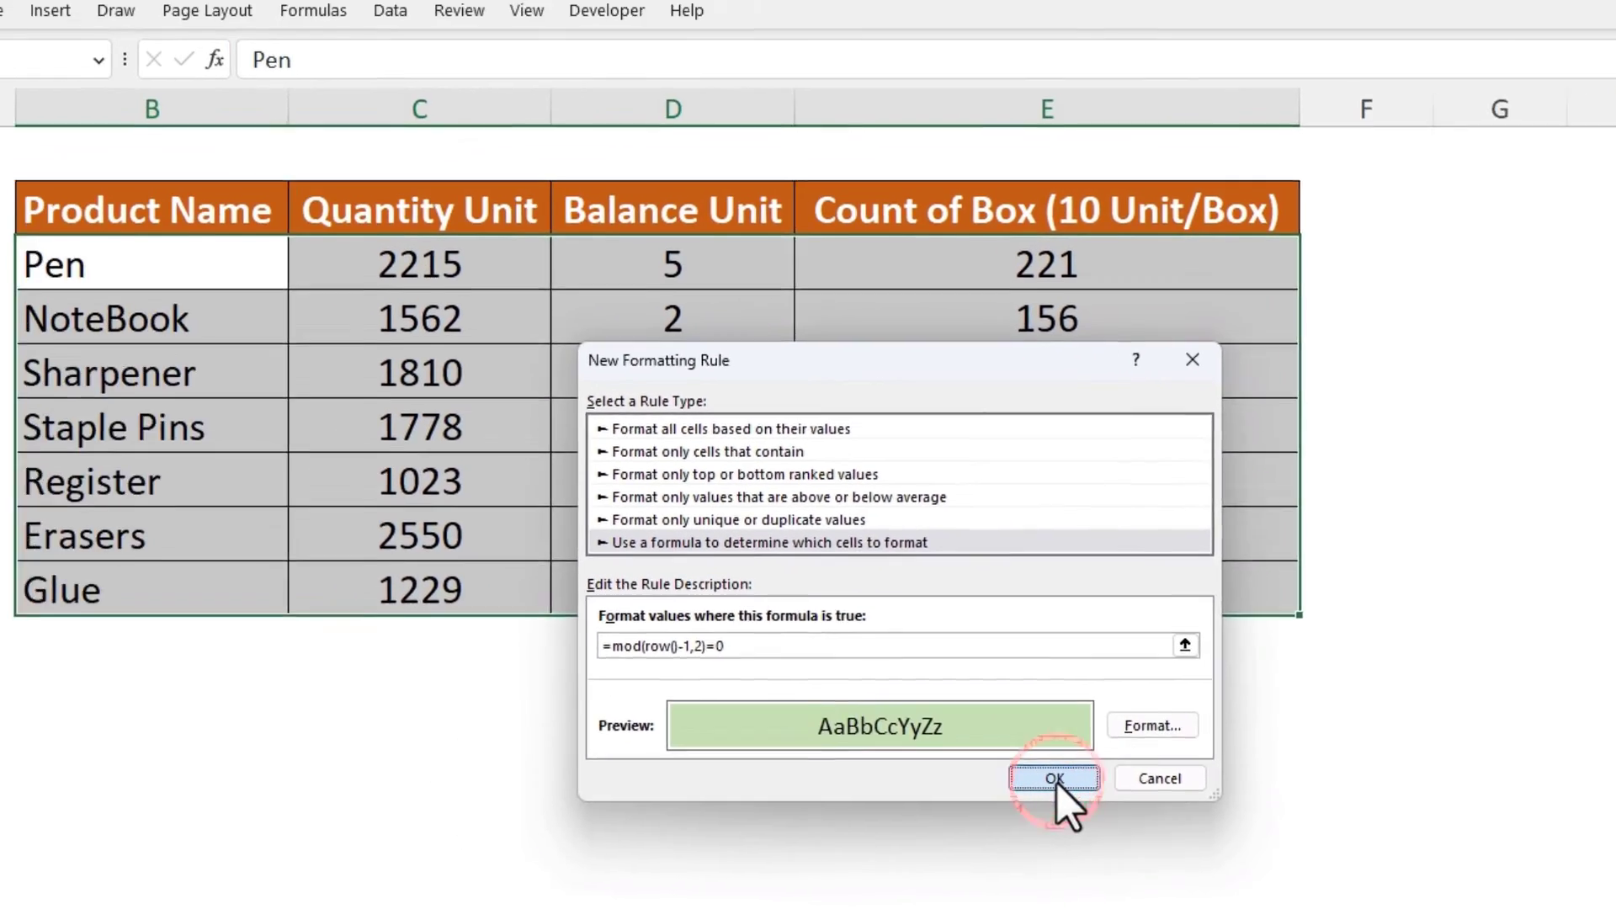
pyautogui.click(844, 683)
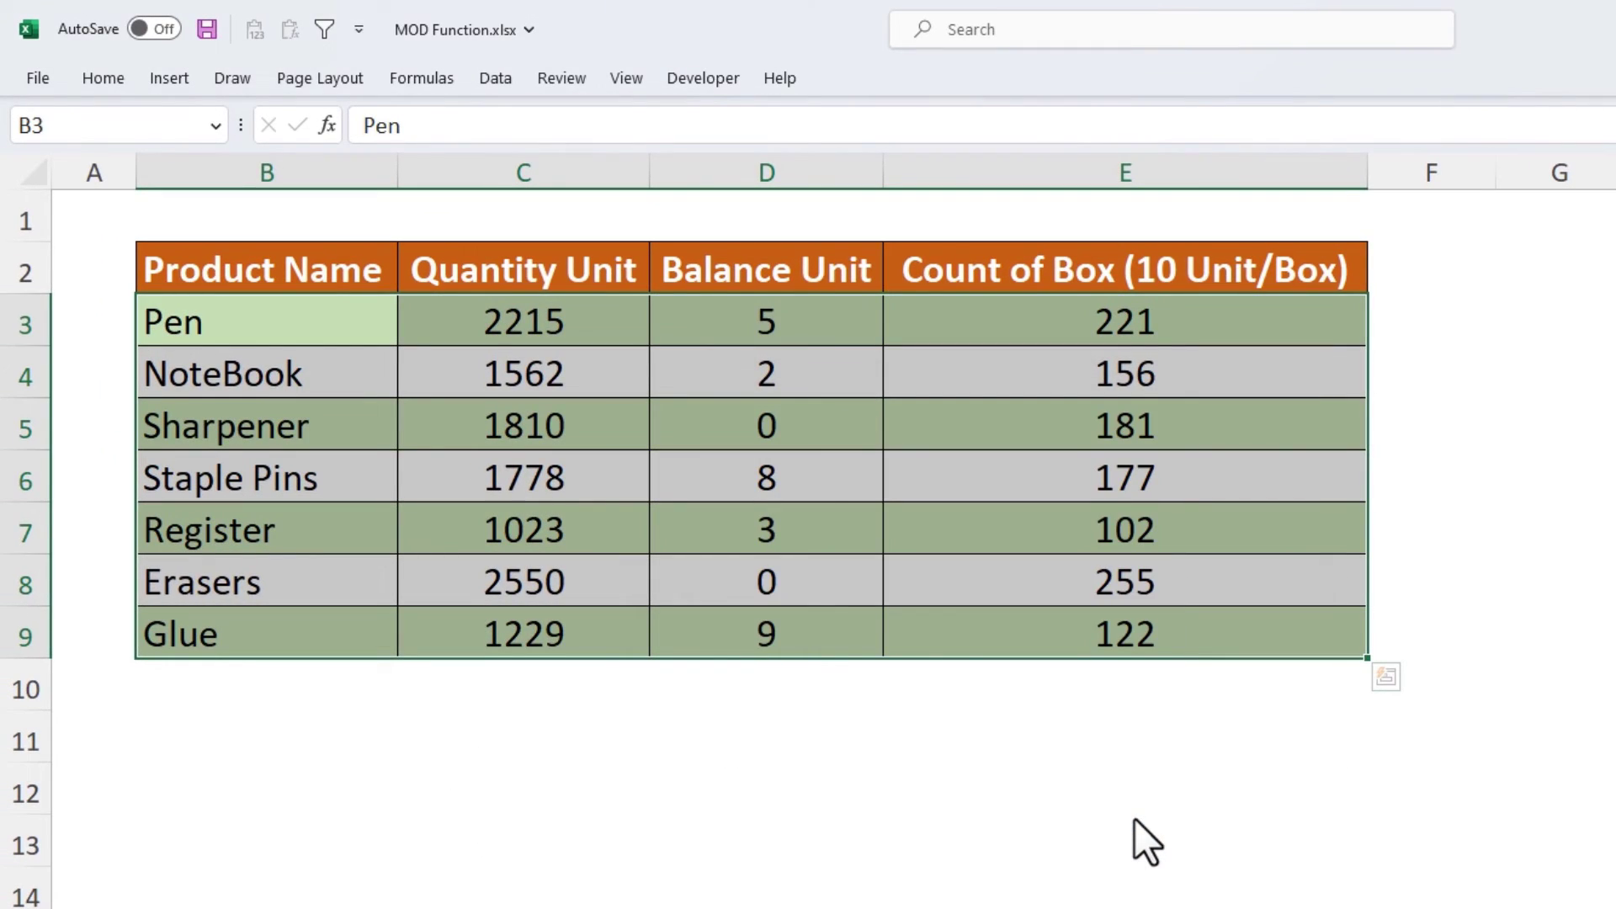
# - Insert a blank row above the NoteBook row
pyautogui.click(278, 377)
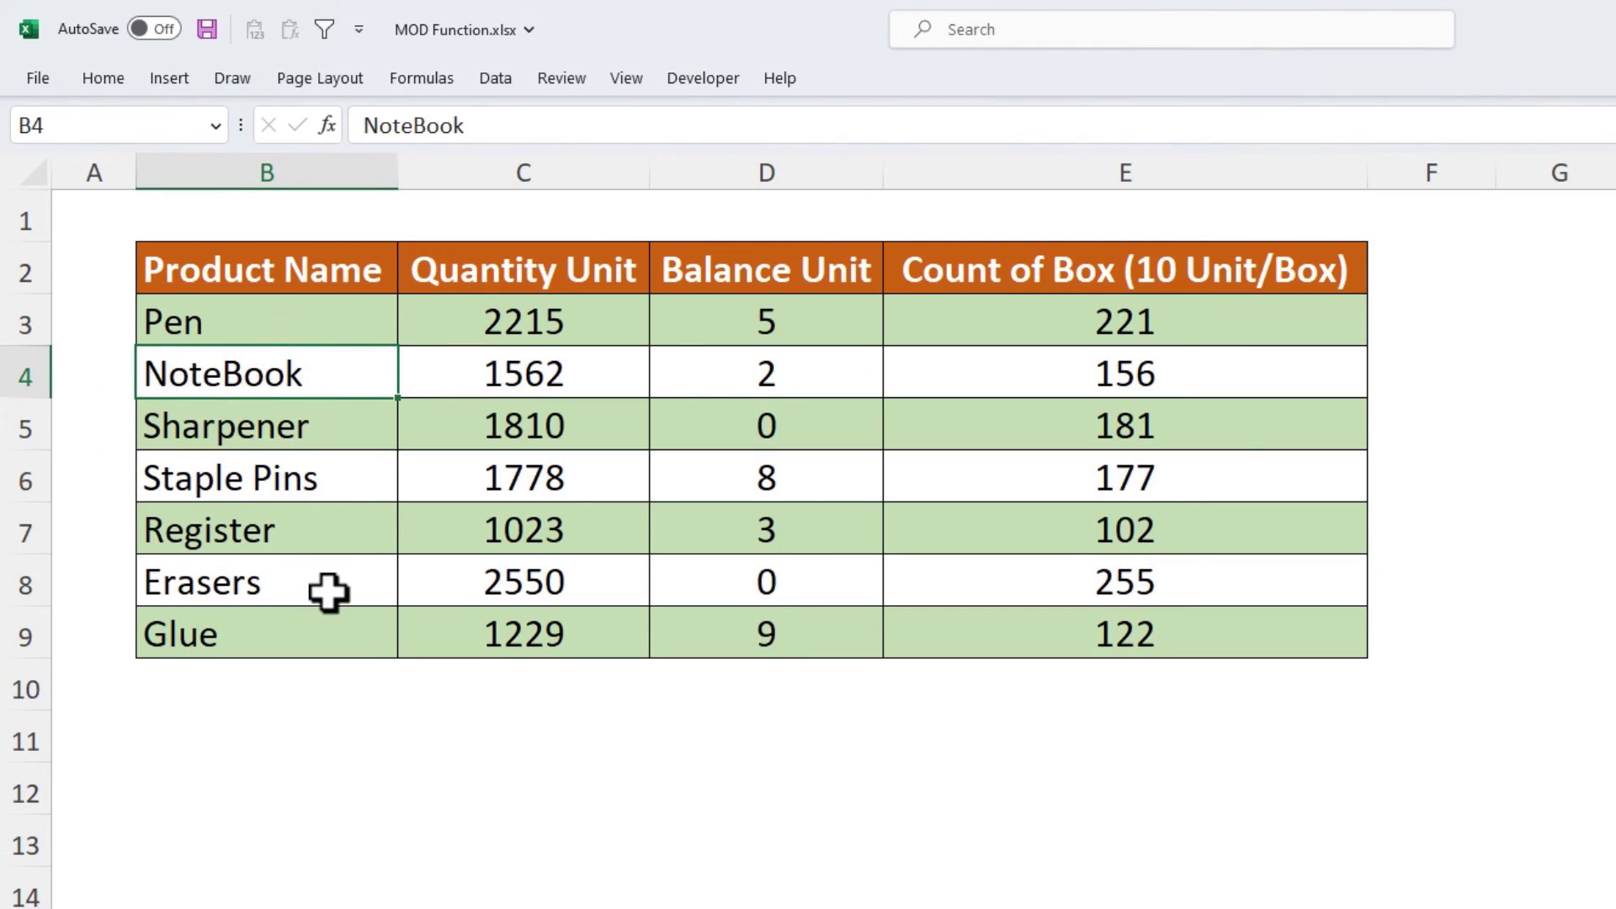
pyautogui.hotkey('shift', 'space')
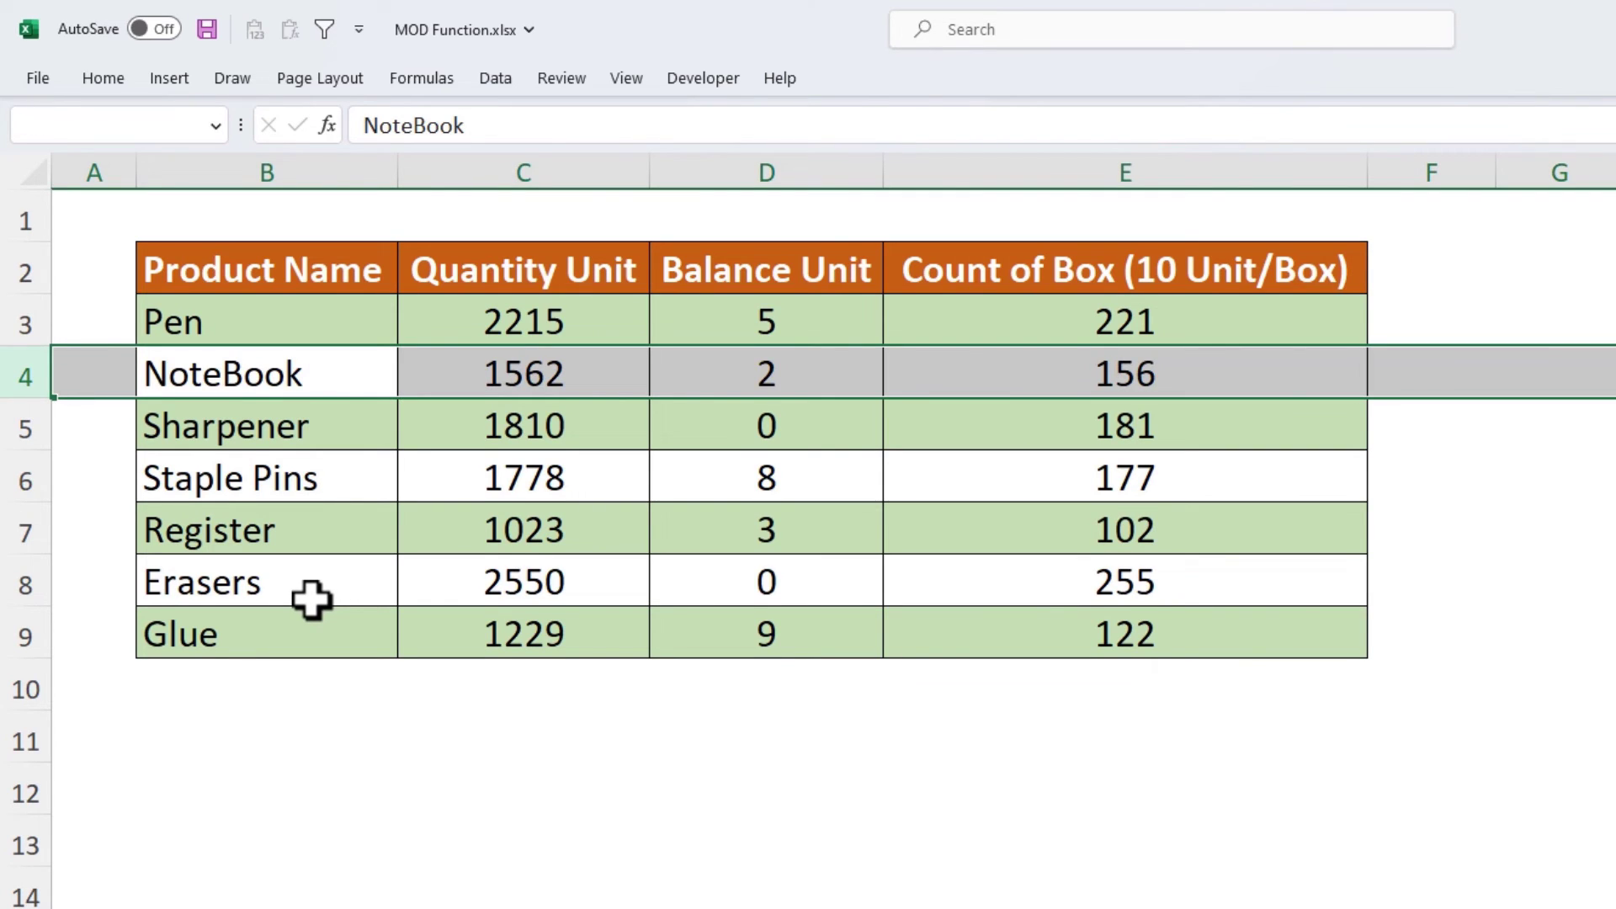
pyautogui.hotkey('ctrl', 'shift', '+')
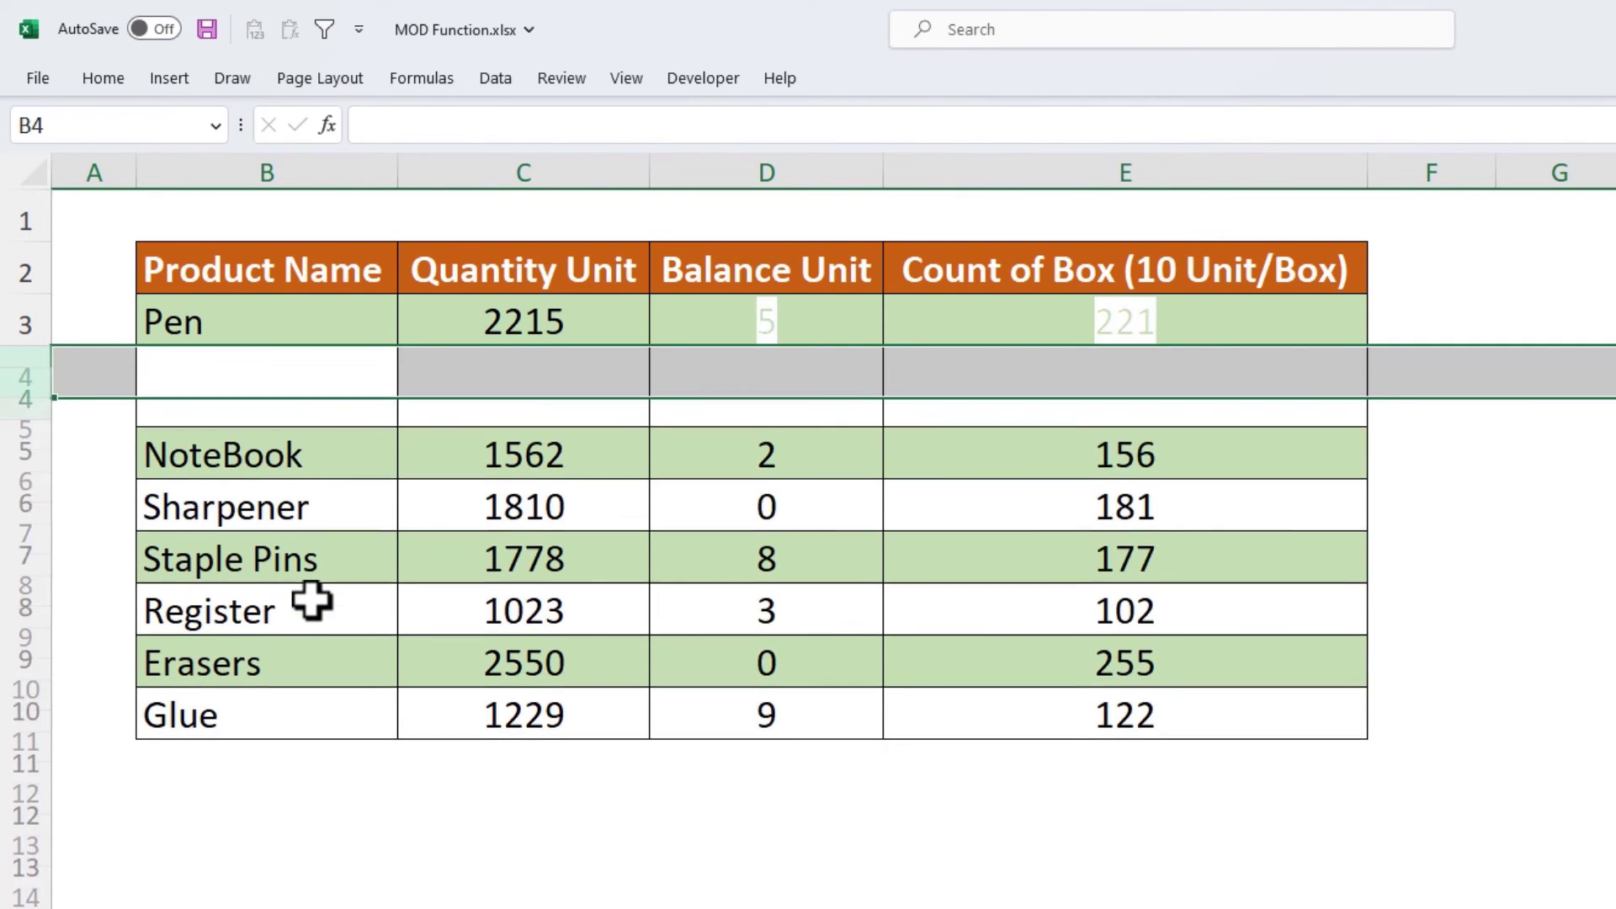